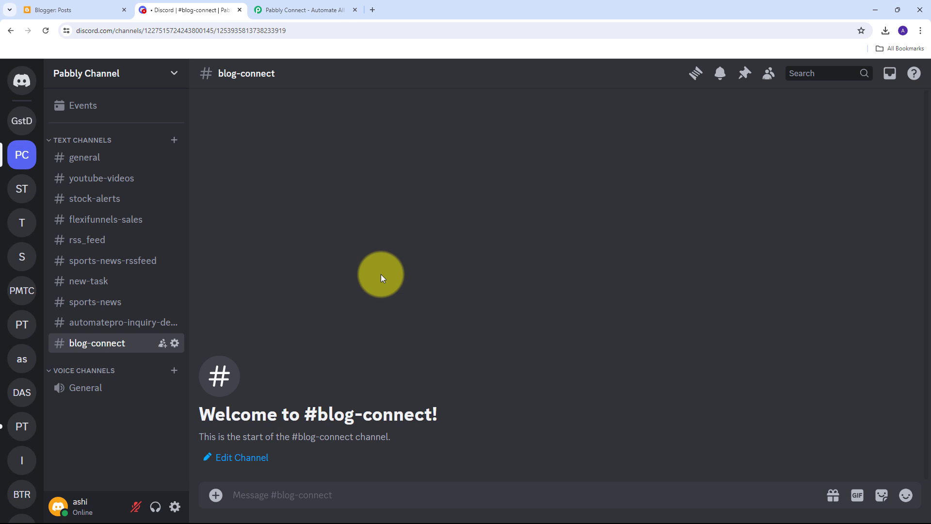
Look over the MyBlog posts in Blogger, the blog-connect channel in Discord and the Pabbly Connect home page
{"action": "left_click", "coordinate": [47, 4]}
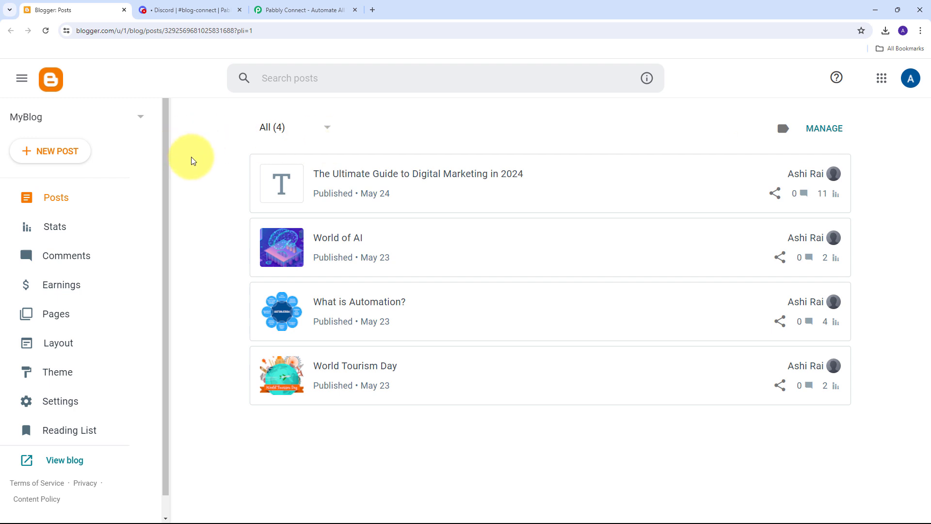
{"action": "left_click", "coordinate": [176, 9]}
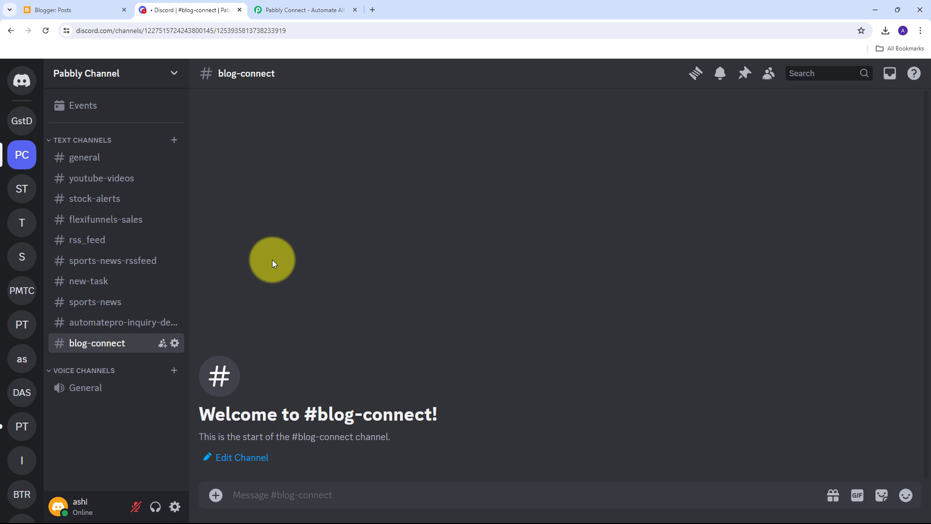
{"action": "left_click", "coordinate": [63, 10]}
{"action": "left_click", "coordinate": [158, 9]}
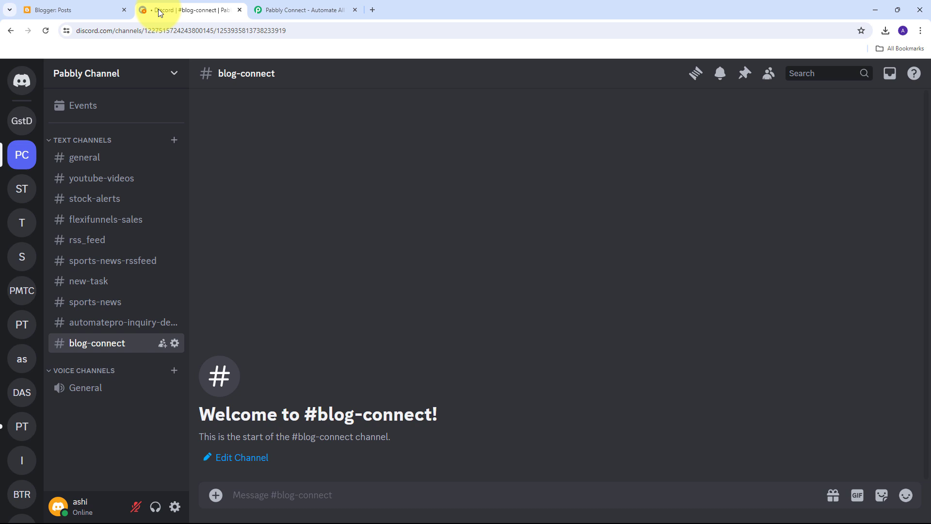
{"action": "left_click", "coordinate": [284, 10]}
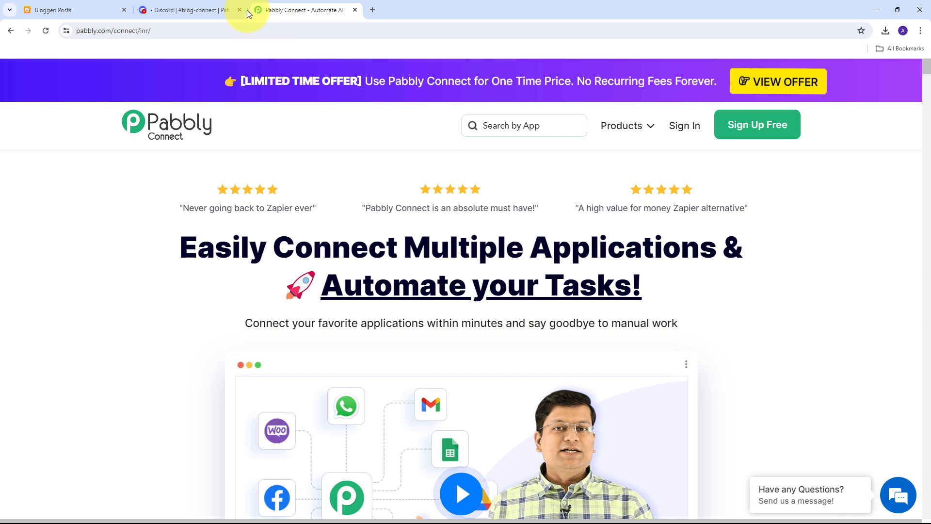
{"action": "left_click", "coordinate": [55, 6]}
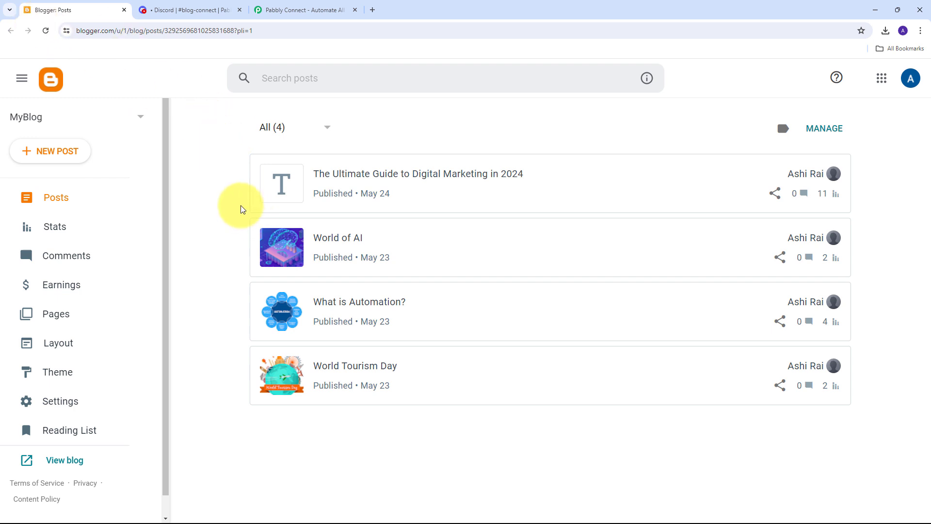
{"action": "left_click", "coordinate": [172, 8]}
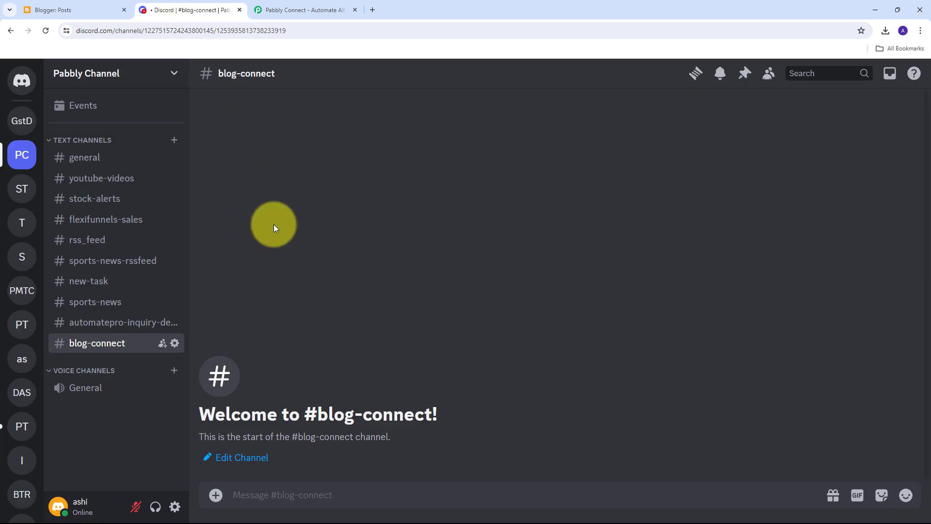
Switch to the Pabbly site, sign in and open the Pabbly Connect app
{"action": "left_click", "coordinate": [270, 10]}
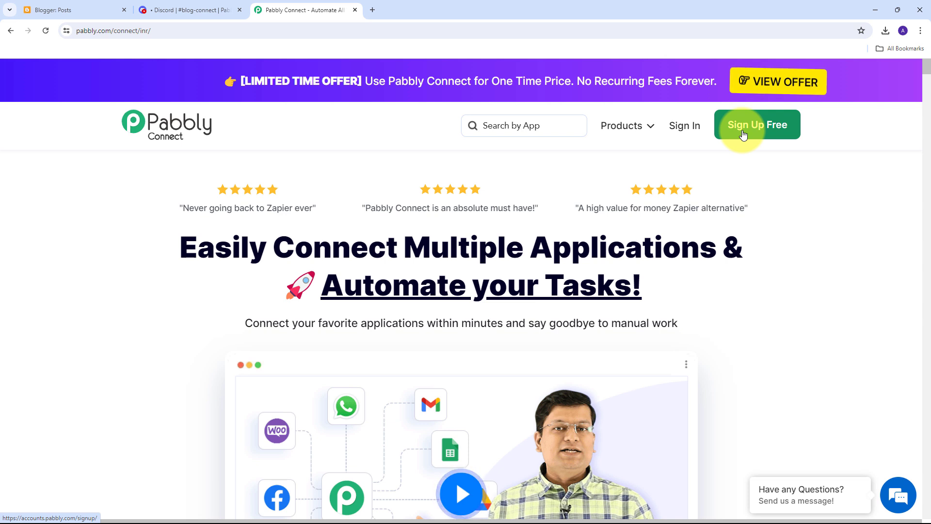
{"action": "left_click", "coordinate": [679, 134]}
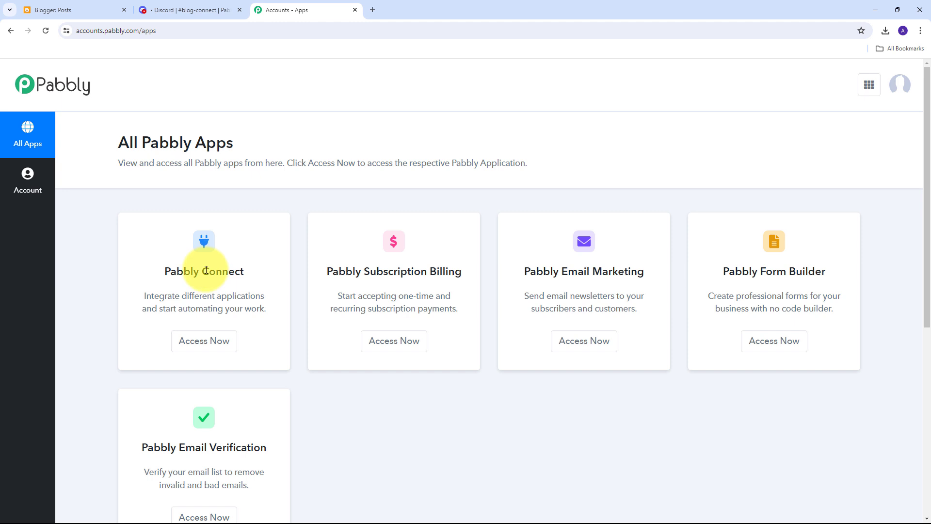
{"action": "left_click", "coordinate": [205, 342]}
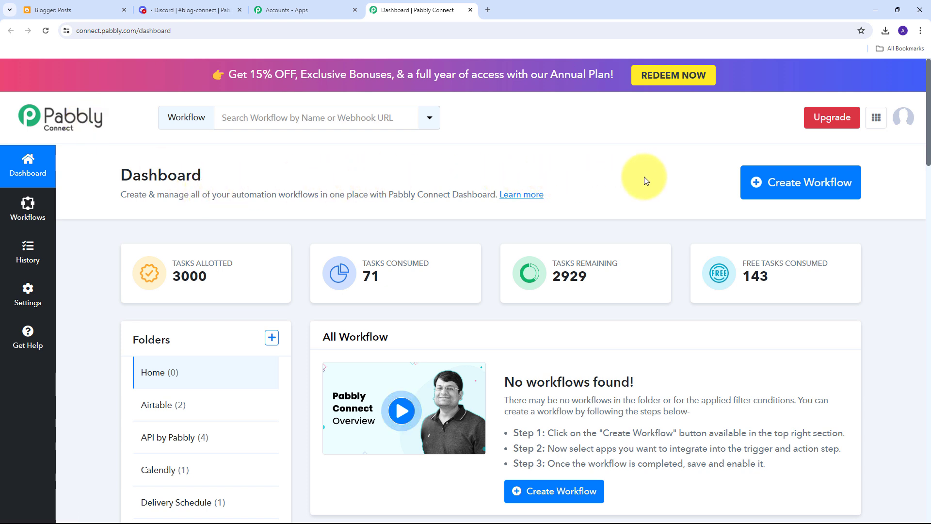
Create a workflow named "Automatically Share Blogger Posts on Discord" in the Discord folder
{"action": "left_click", "coordinate": [776, 184]}
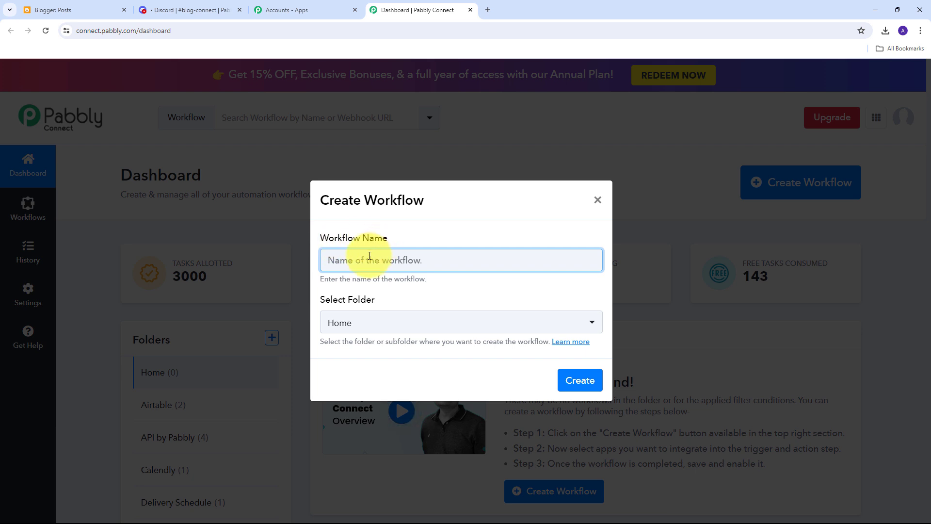
{"action": "type", "text": "Automatically Share Blogger Posts on Discord"}
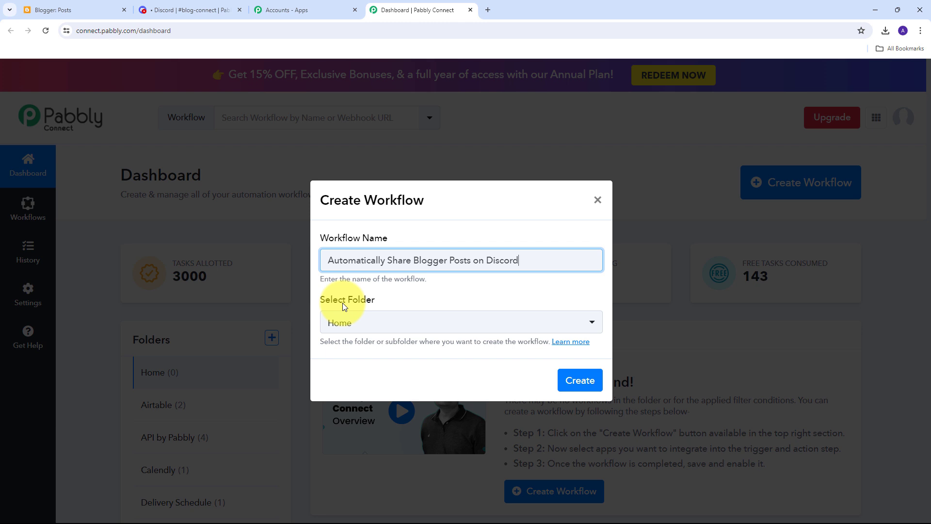
{"action": "left_click", "coordinate": [492, 324]}
{"action": "scroll", "coordinate": [428, 194], "scroll_direction": "down", "scroll_amount": 1}
{"action": "scroll", "coordinate": [428, 194], "scroll_direction": "up", "scroll_amount": 1}
{"action": "scroll", "coordinate": [426, 194], "scroll_direction": "down", "scroll_amount": 1}
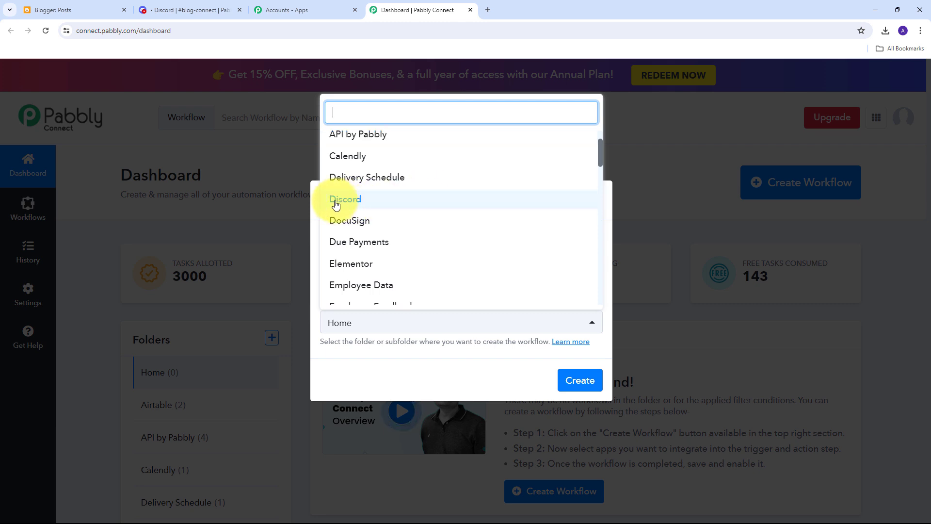
{"action": "left_click", "coordinate": [385, 200]}
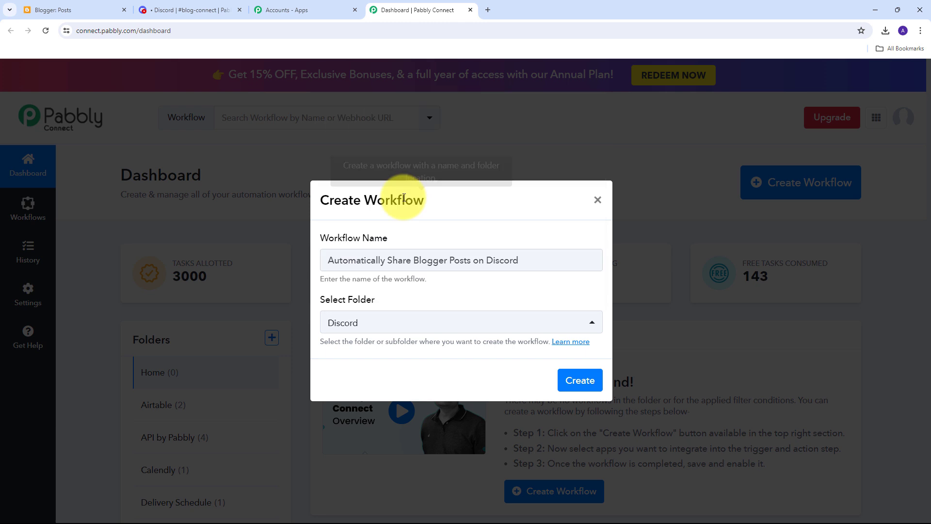
{"action": "left_click", "coordinate": [575, 380]}
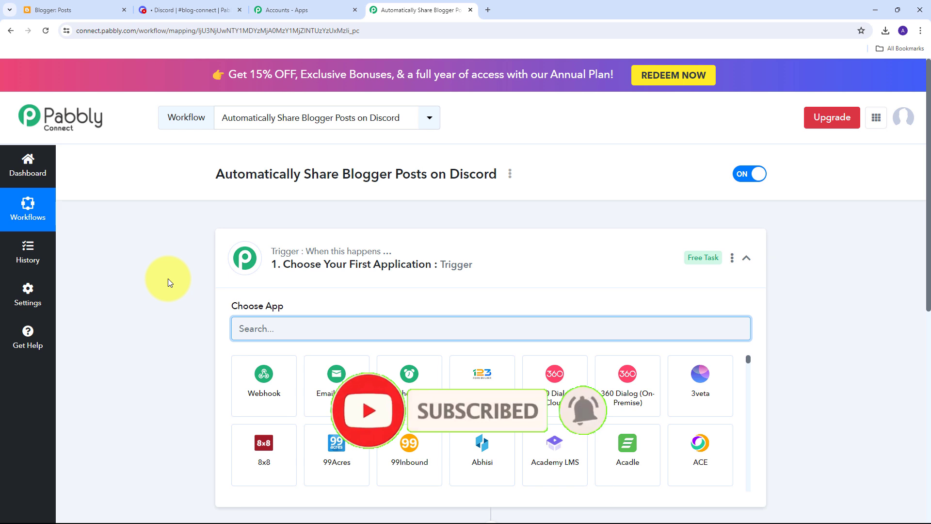
Set the workflow's trigger to Google Blogger with the New Post Added event
{"action": "scroll", "coordinate": [168, 278], "scroll_direction": "down", "scroll_amount": 3}
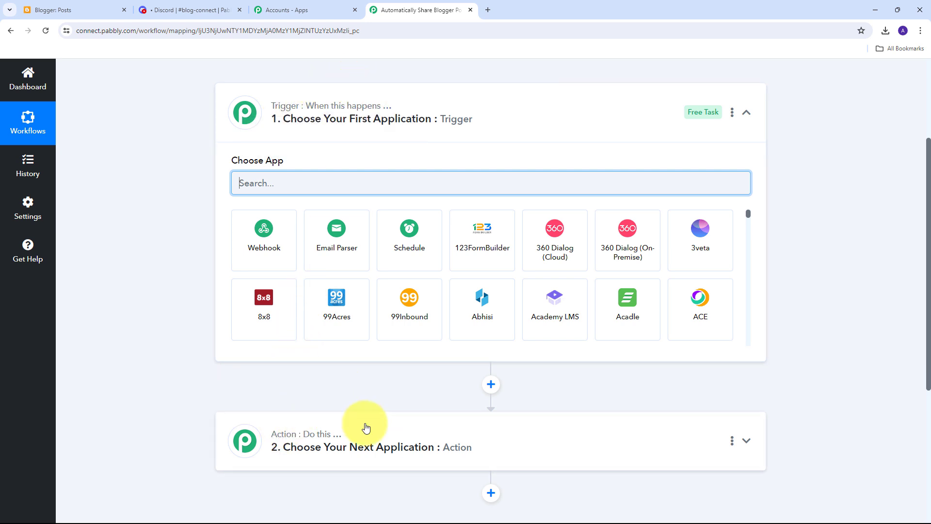
{"action": "mouse_move", "coordinate": [285, 112]}
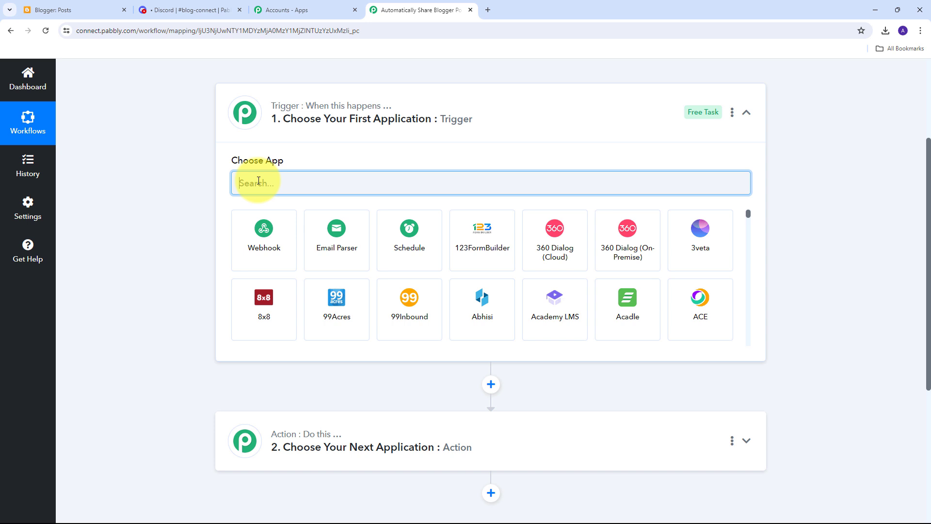
{"action": "type", "text": "Blogger"}
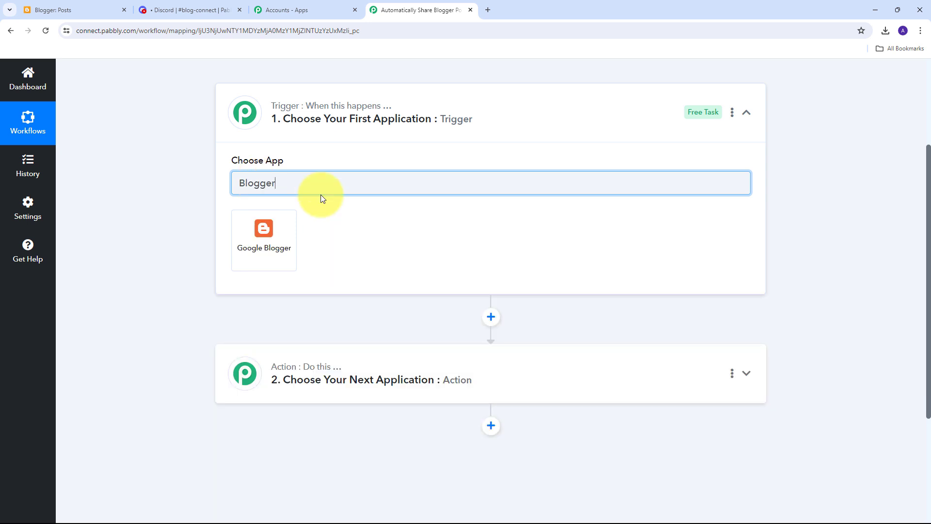
{"action": "left_click", "coordinate": [267, 241]}
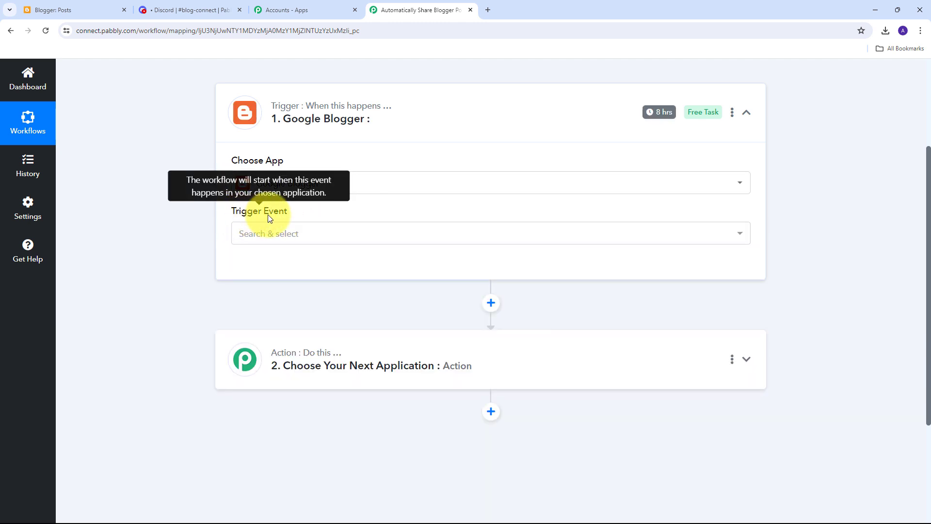
{"action": "left_click", "coordinate": [493, 235]}
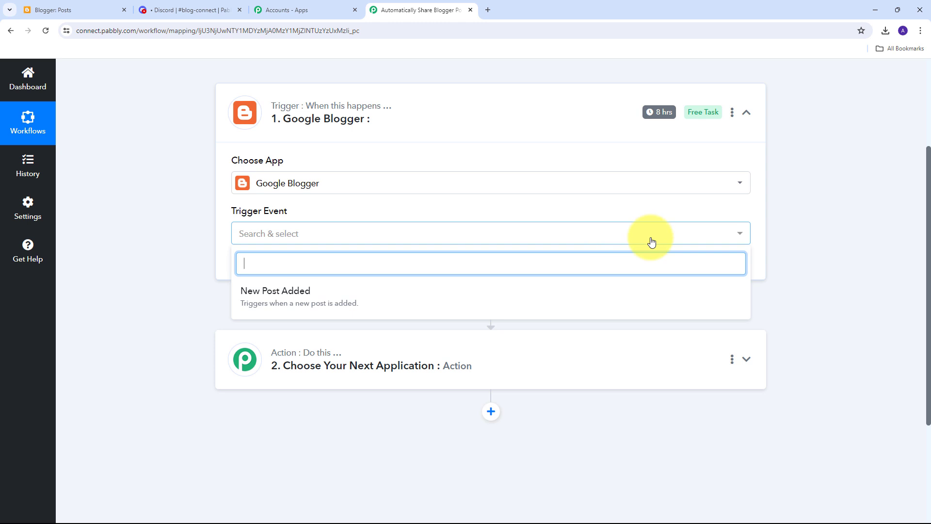
{"action": "left_click", "coordinate": [299, 293]}
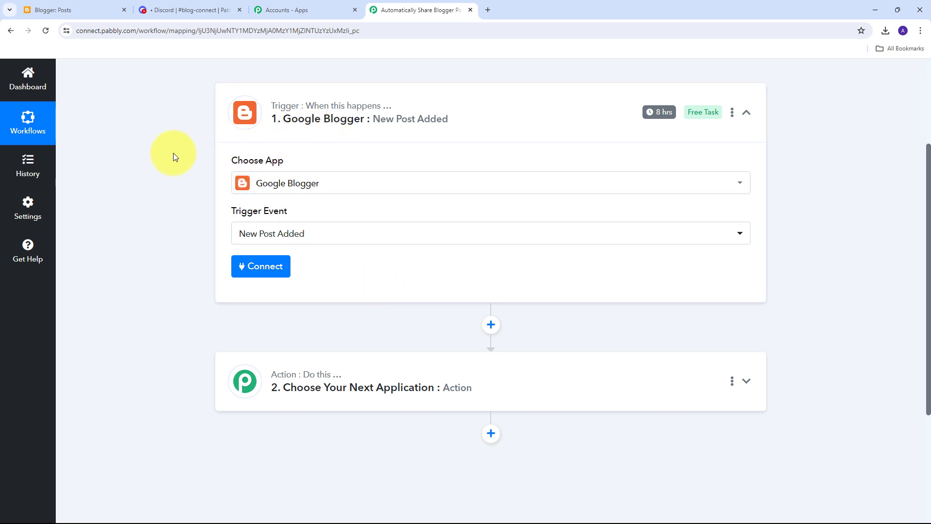
Add a new Google Blogger connection to the trigger and authorize its access through Google sign-in
{"action": "left_click", "coordinate": [258, 272]}
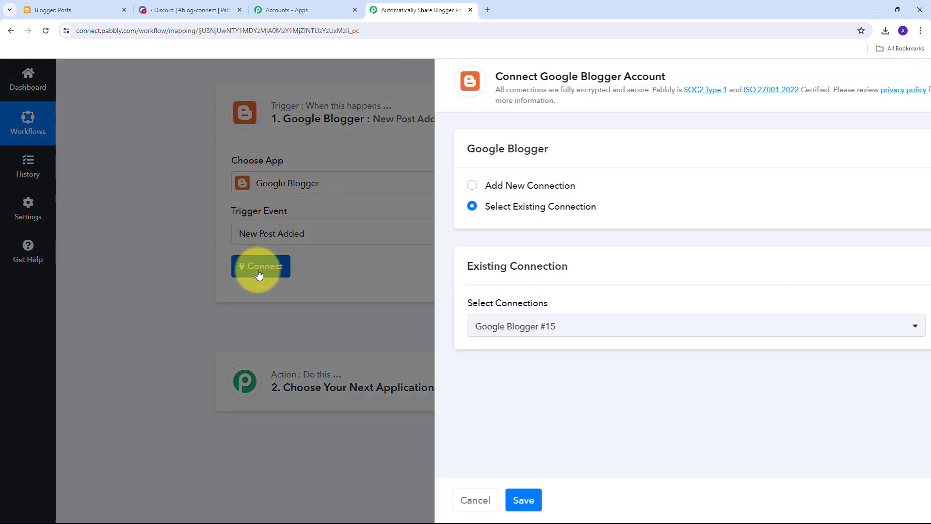
{"action": "left_click", "coordinate": [465, 185]}
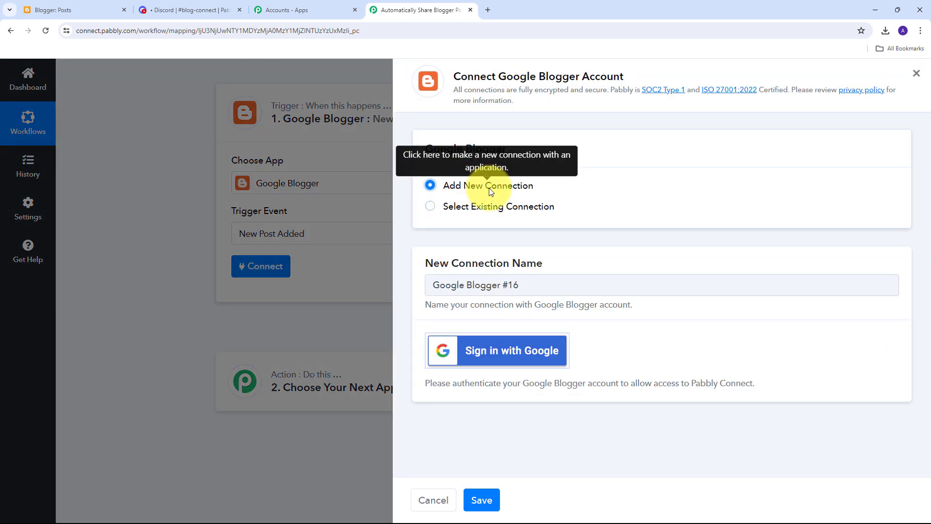
{"action": "left_click", "coordinate": [509, 350]}
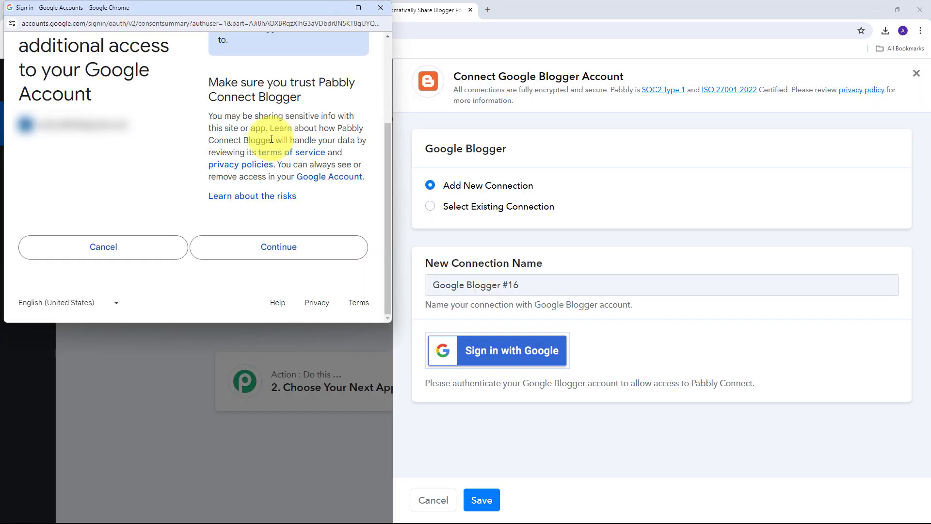
{"action": "left_click", "coordinate": [271, 248]}
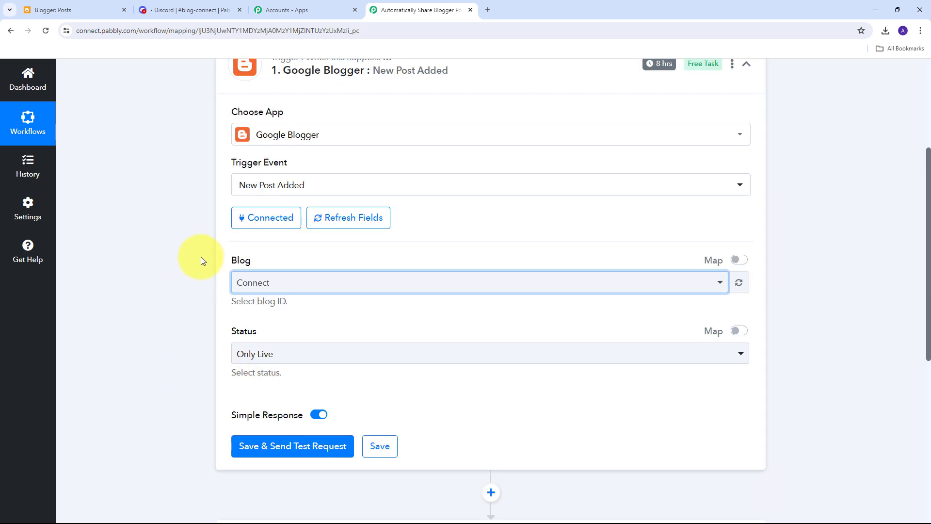
Check the blog name in Blogger and choose MyBlog as the trigger's blog in Pabbly Connect
{"action": "left_click", "coordinate": [336, 284]}
{"action": "left_click", "coordinate": [337, 283]}
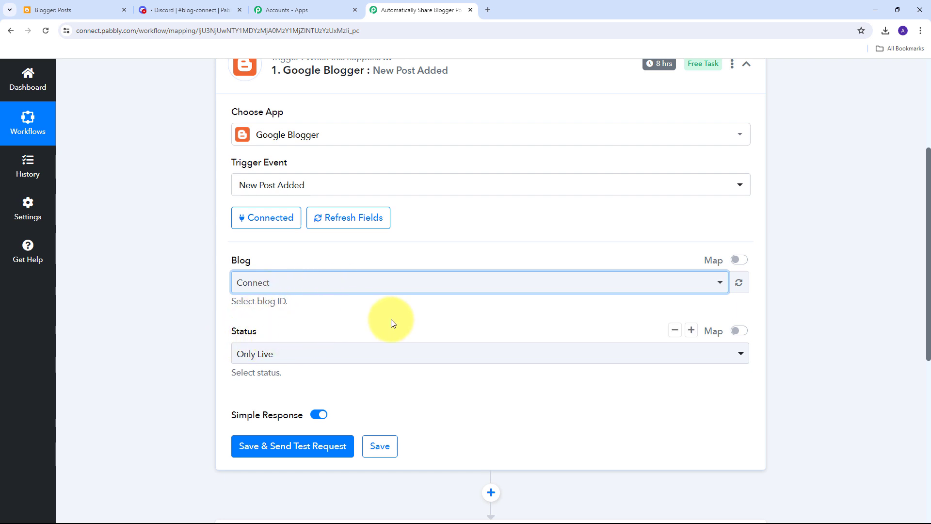
{"action": "left_click", "coordinate": [62, 5]}
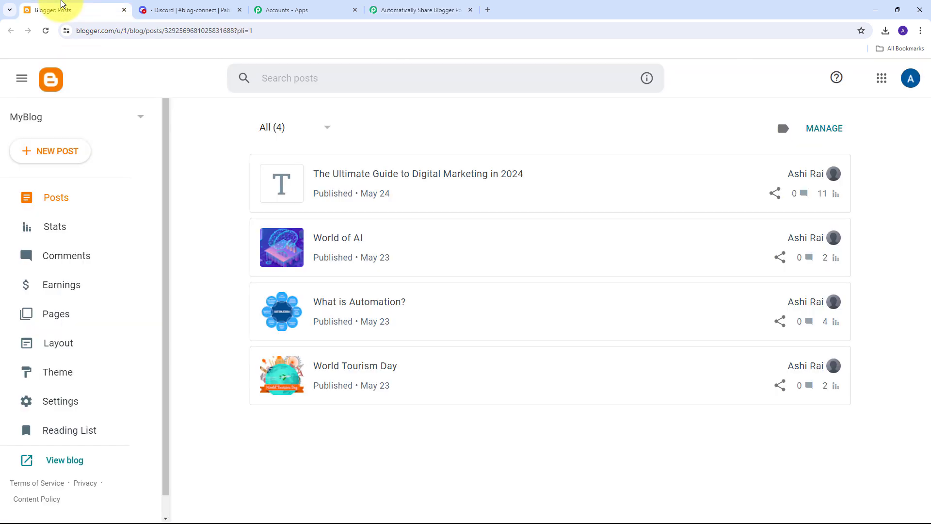
{"action": "left_click", "coordinate": [139, 120]}
{"action": "left_click", "coordinate": [41, 178]}
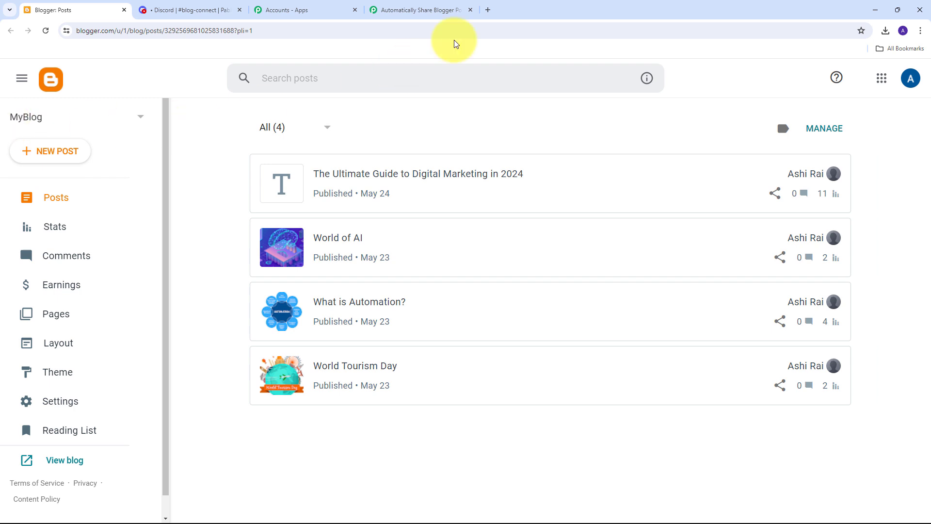
{"action": "left_click", "coordinate": [421, 10]}
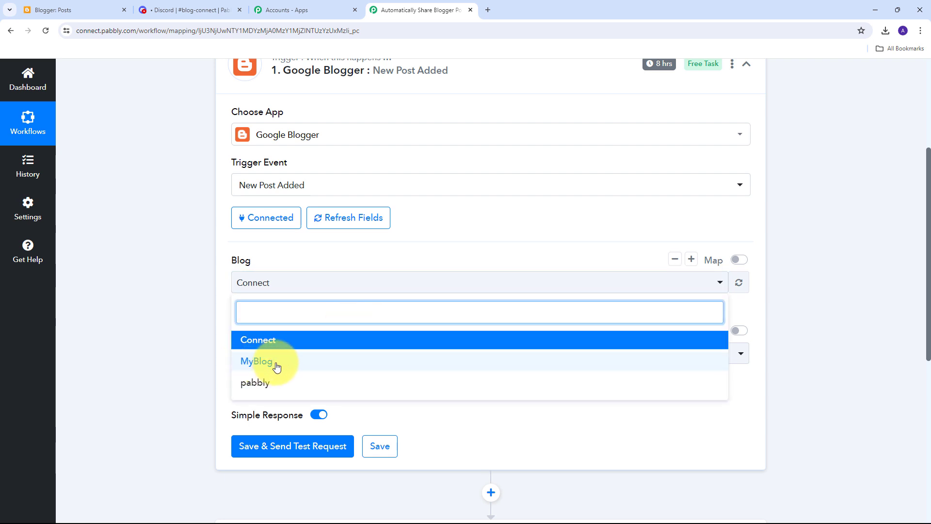
{"action": "left_click", "coordinate": [276, 367]}
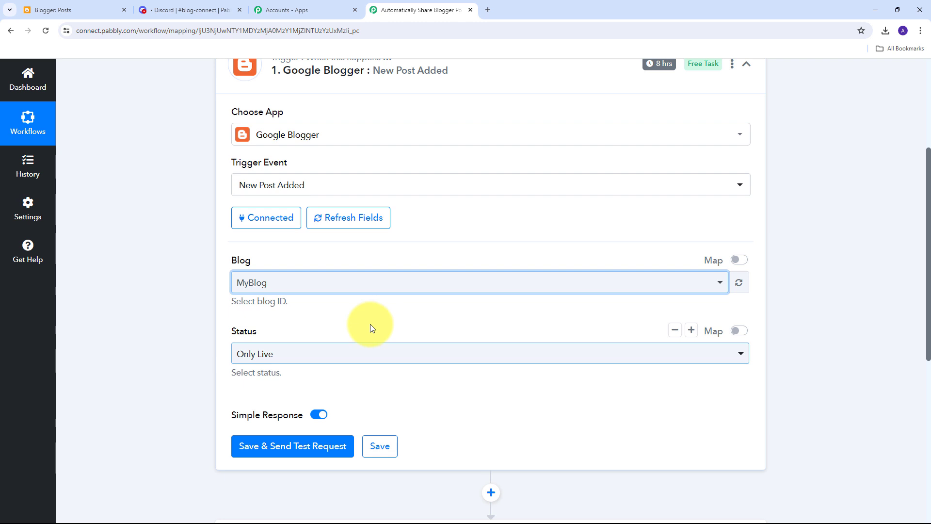
Choose Only Live as the post status for the Google Blogger trigger
{"action": "scroll", "coordinate": [280, 321], "scroll_direction": "down", "scroll_amount": 1}
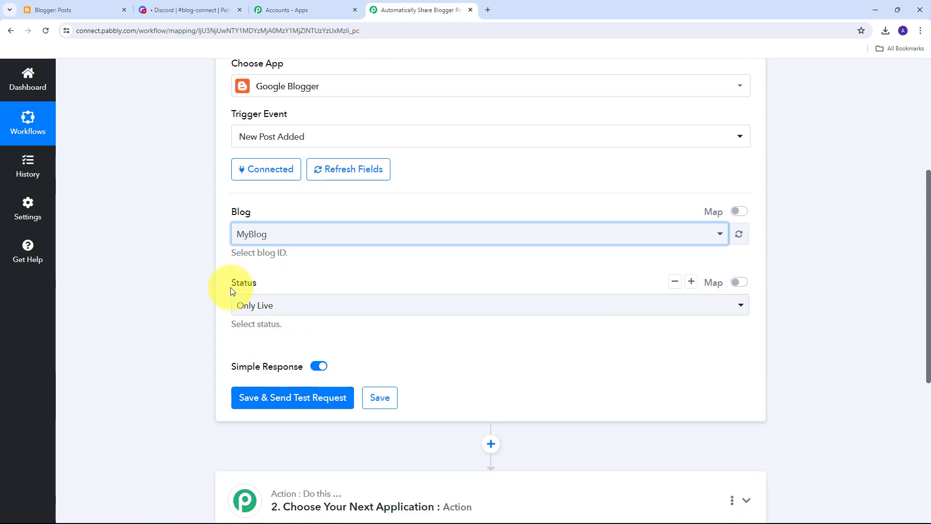
{"action": "left_click", "coordinate": [537, 308]}
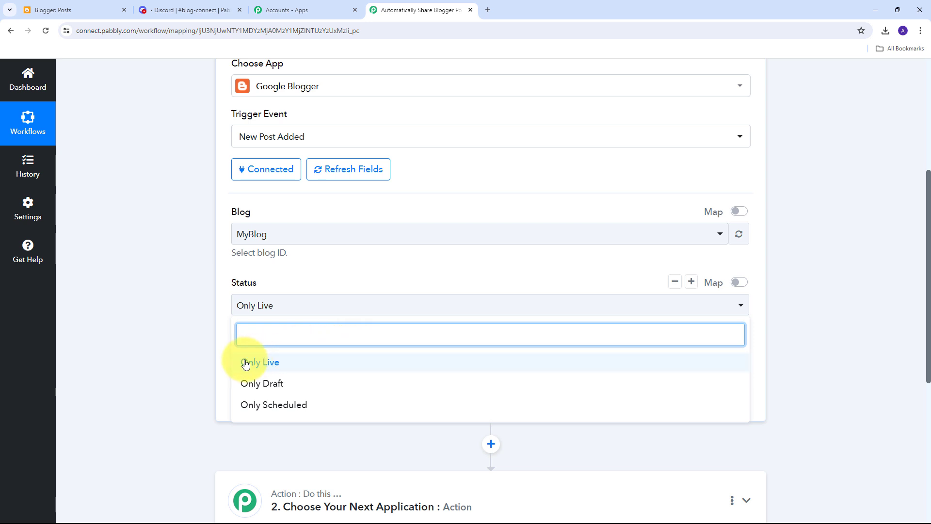
{"action": "left_click", "coordinate": [263, 366]}
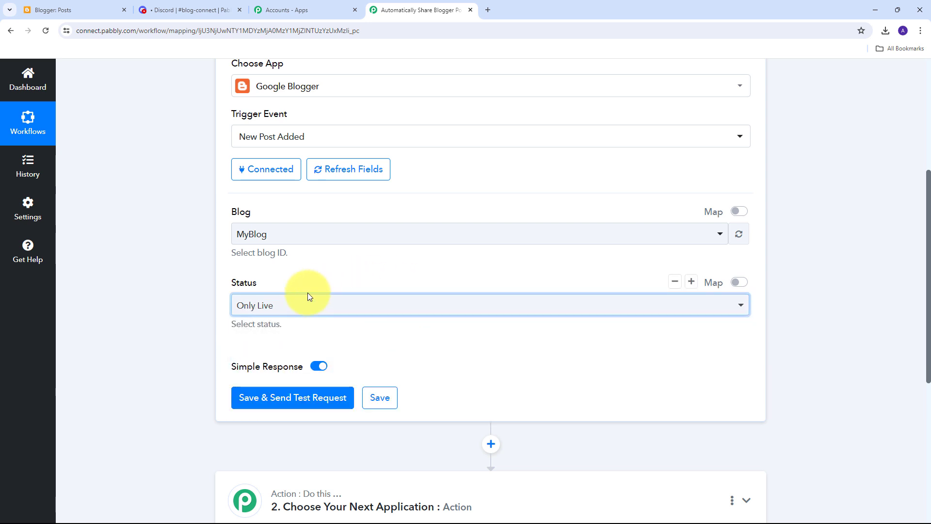
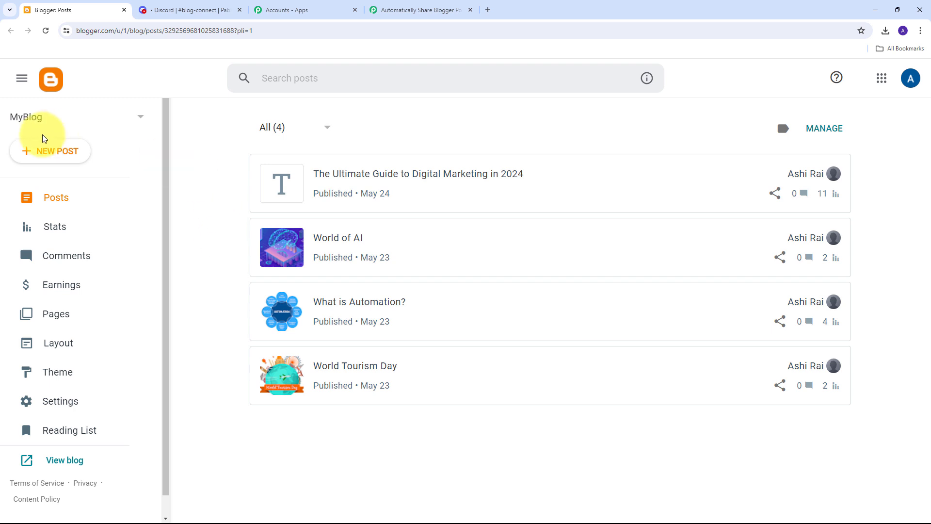
Start a new post in Blogger titled "The Importance of Digital Detox: Reclaim Your Well-Being"
{"action": "left_click", "coordinate": [57, 159]}
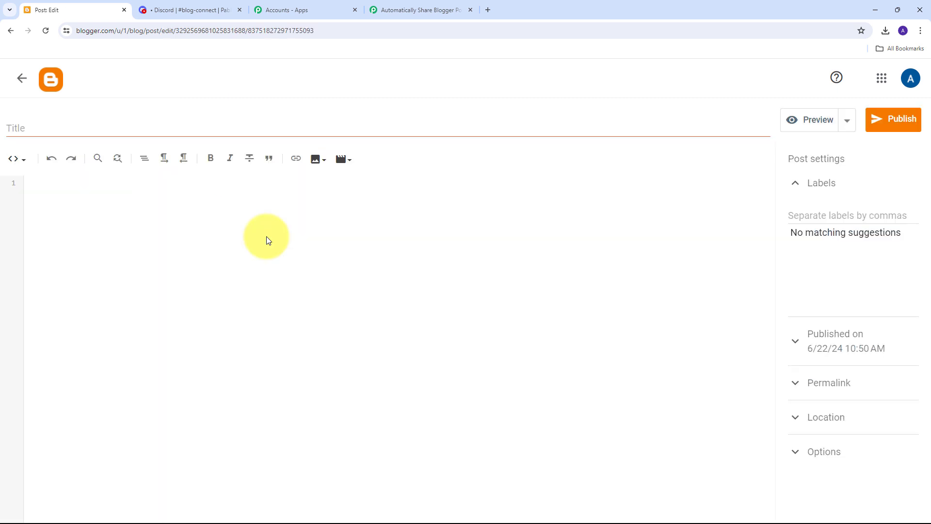
{"action": "left_click", "coordinate": [36, 130]}
{"action": "type", "text": "The Importance of Digital Detox: Reclaim Your Well-Being"}
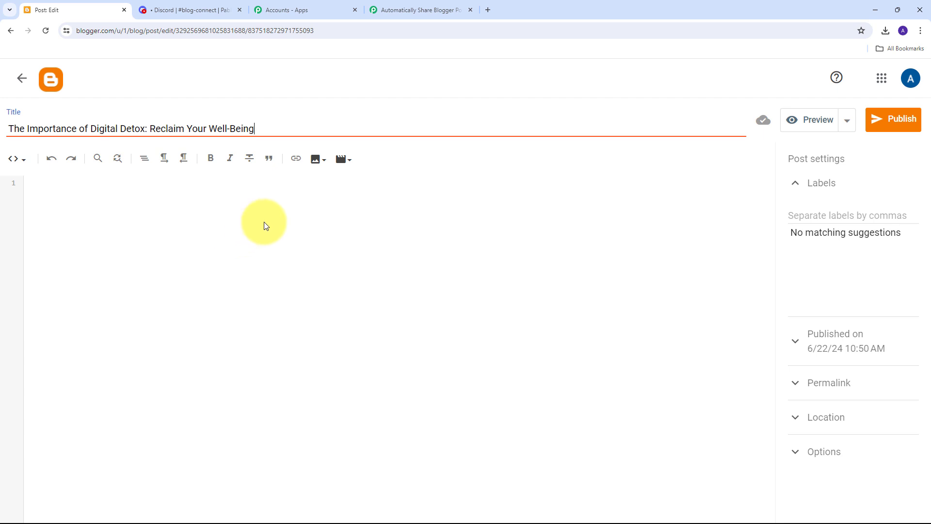
Upload the digital detox illustration from the computer and insert it into the post body
{"action": "left_click", "coordinate": [314, 165]}
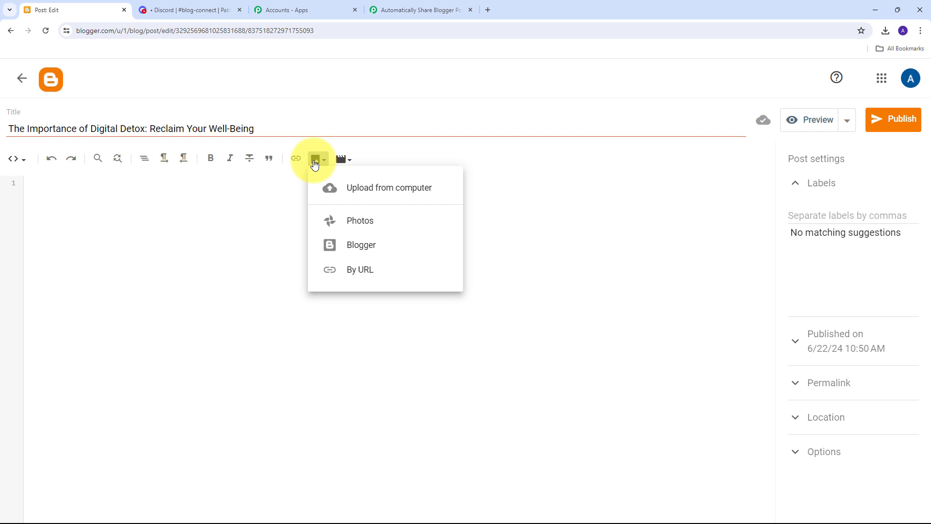
{"action": "left_click", "coordinate": [375, 192]}
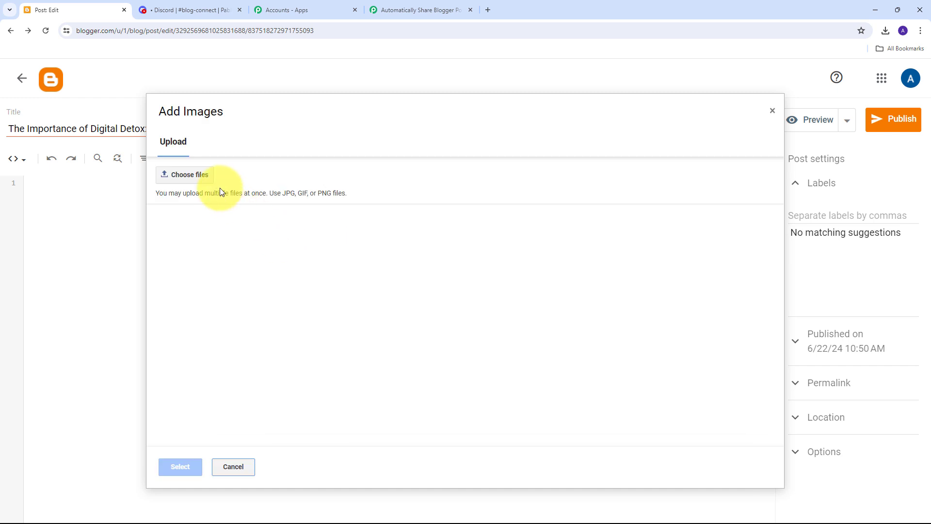
{"action": "left_click", "coordinate": [184, 175]}
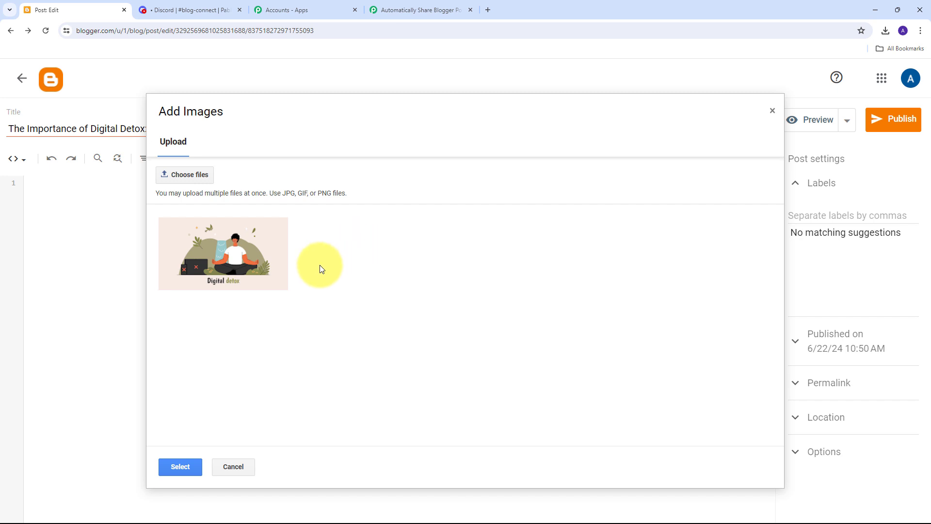
{"action": "left_click", "coordinate": [173, 464]}
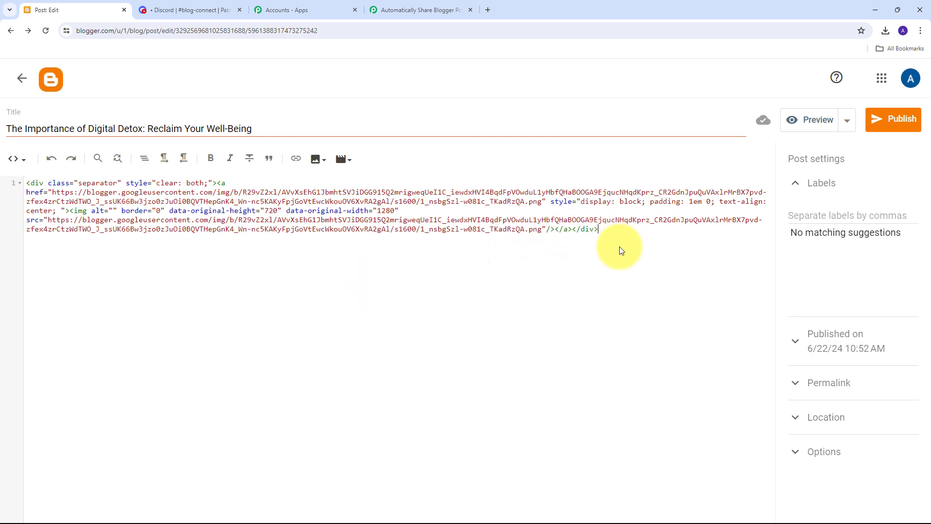
Paste the digital detox article text a few lines below the image code and publish the post
{"action": "key", "text": "Return"}
{"action": "key", "text": "Return"}
{"action": "key", "text": "Return"}
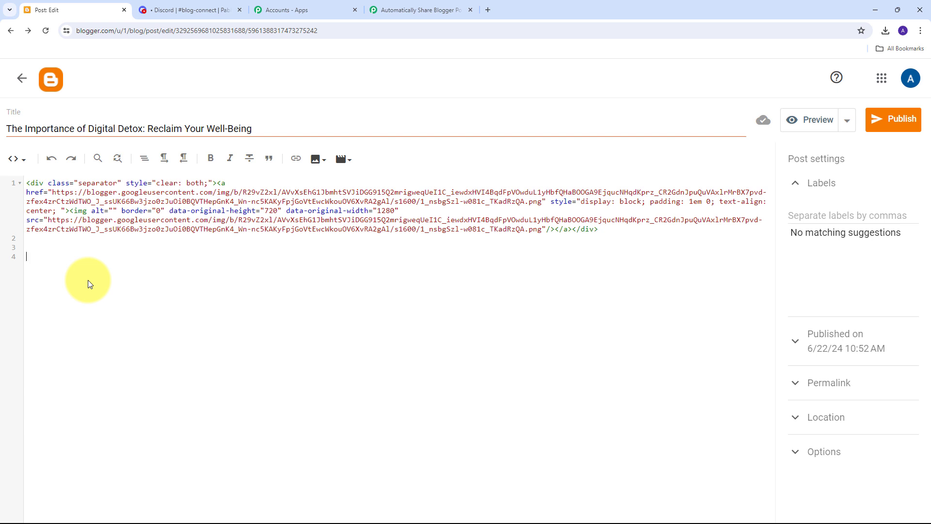
{"action": "key", "text": "ctrl+v"}
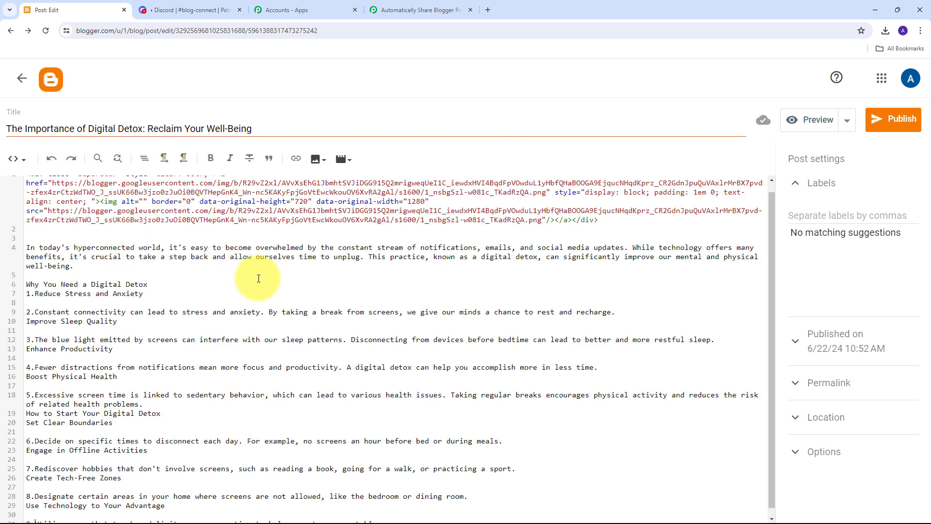
{"action": "scroll", "coordinate": [259, 299], "scroll_direction": "down", "scroll_amount": 1}
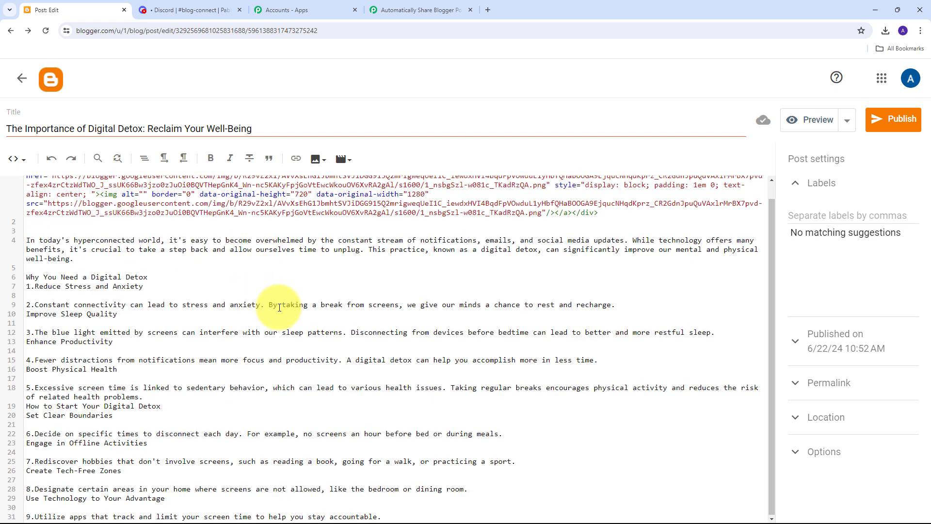
{"action": "scroll", "coordinate": [298, 332], "scroll_direction": "up", "scroll_amount": 1}
{"action": "scroll", "coordinate": [297, 329], "scroll_direction": "down", "scroll_amount": 1}
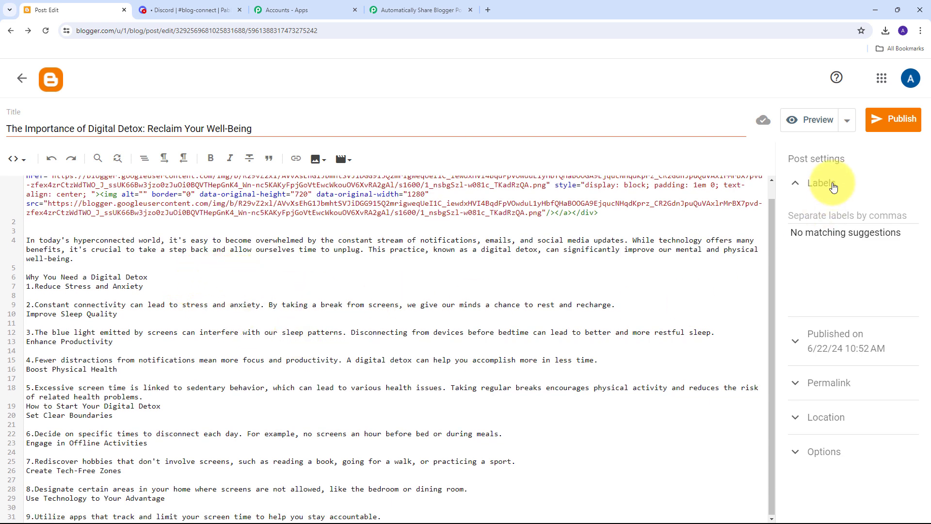
{"action": "left_click", "coordinate": [886, 127]}
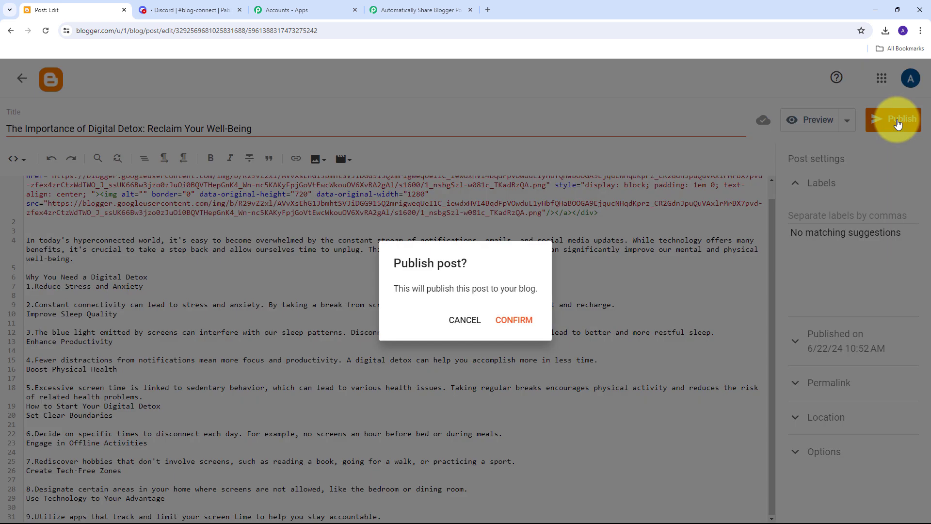
{"action": "left_click", "coordinate": [523, 324]}
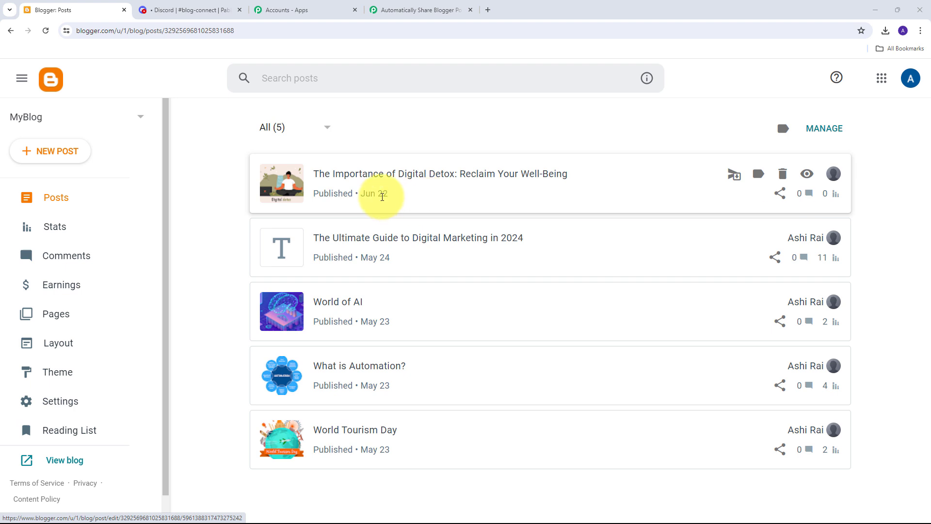
Switch to Pabbly Connect and save the Google Blogger trigger while sending a test request
{"action": "left_click", "coordinate": [421, 10]}
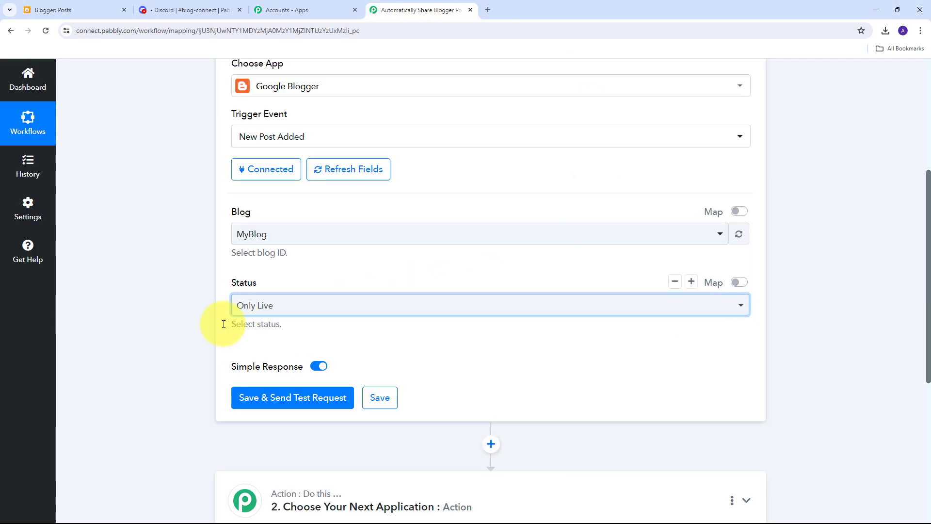
{"action": "left_click", "coordinate": [286, 398]}
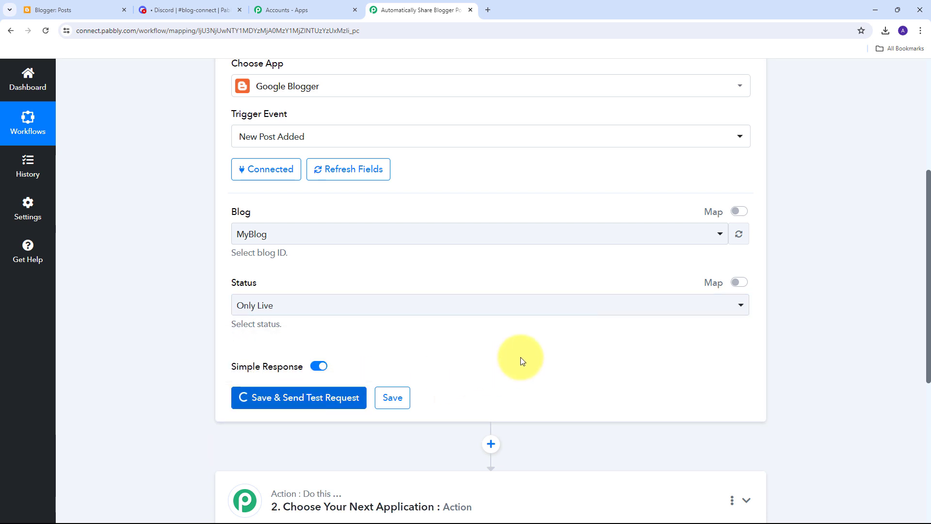
{"action": "scroll", "coordinate": [799, 269], "scroll_direction": "down", "scroll_amount": 4}
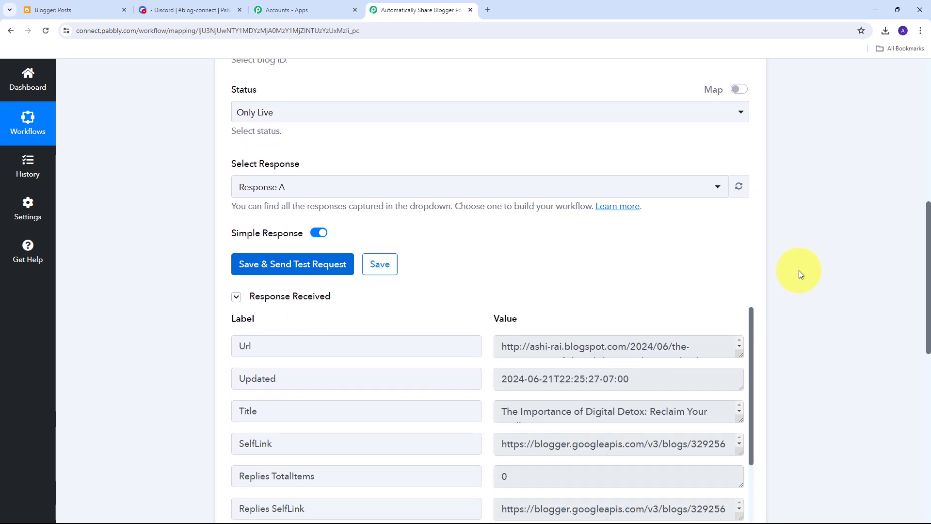
Examine the received response's post URL, title, image URL, post ID and author display name
{"action": "scroll", "coordinate": [798, 270], "scroll_direction": "down", "scroll_amount": 2}
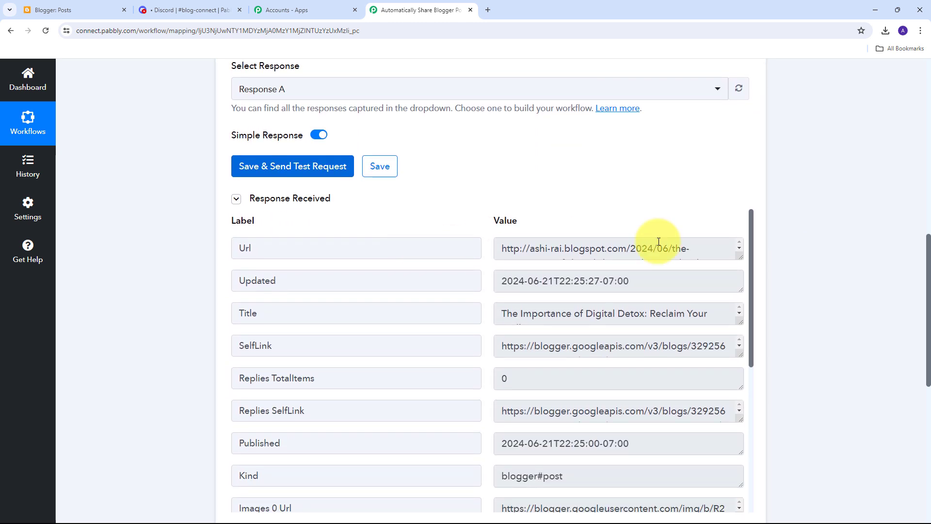
{"action": "left_click_drag", "start_coordinate": [741, 257], "coordinate": [741, 301]}
{"action": "left_click_drag", "start_coordinate": [700, 264], "coordinate": [475, 247]}
{"action": "key", "text": "Tab"}
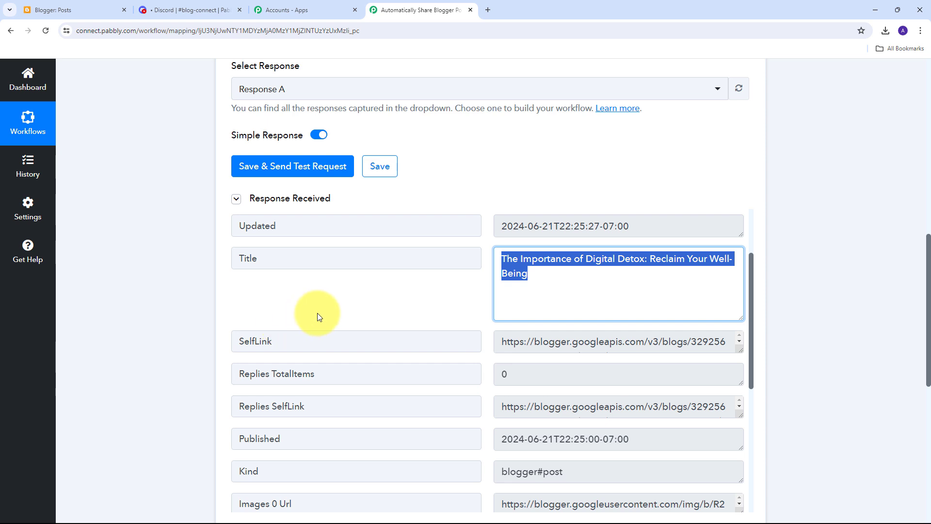
{"action": "scroll", "coordinate": [300, 316], "scroll_direction": "down", "scroll_amount": 4}
{"action": "left_click_drag", "start_coordinate": [741, 318], "coordinate": [739, 370]}
{"action": "scroll", "coordinate": [538, 320], "scroll_direction": "down", "scroll_amount": 3}
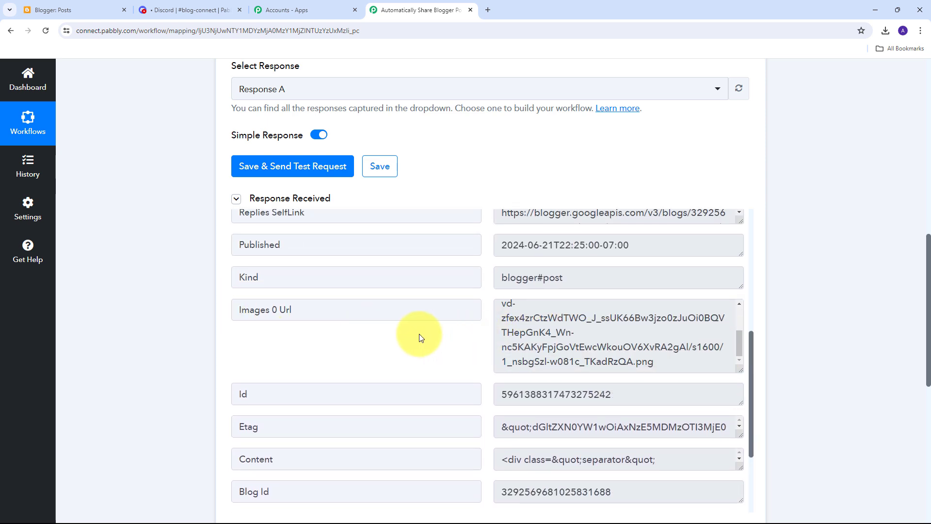
{"action": "scroll", "coordinate": [421, 332], "scroll_direction": "down", "scroll_amount": 2}
{"action": "left_click_drag", "start_coordinate": [597, 297], "coordinate": [461, 276]}
{"action": "scroll", "coordinate": [437, 282], "scroll_direction": "down", "scroll_amount": 3}
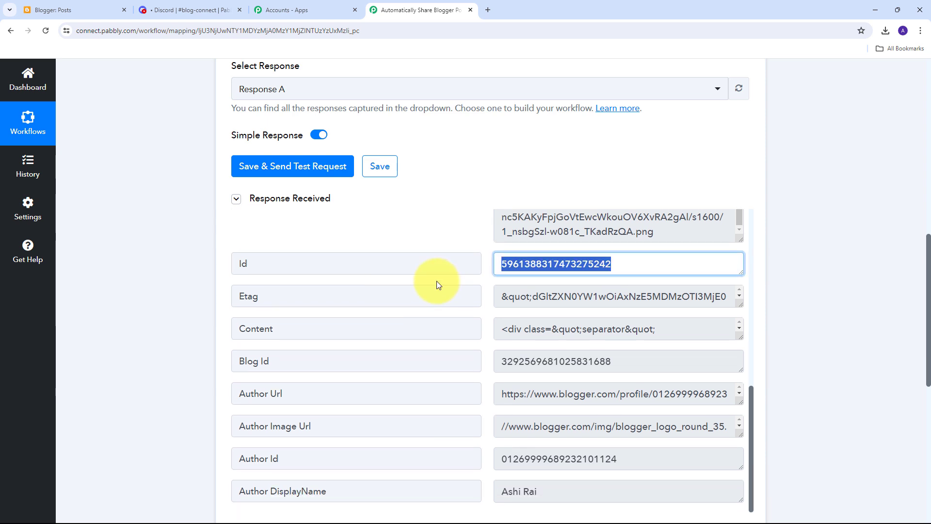
{"action": "left_click_drag", "start_coordinate": [592, 397], "coordinate": [394, 395]}
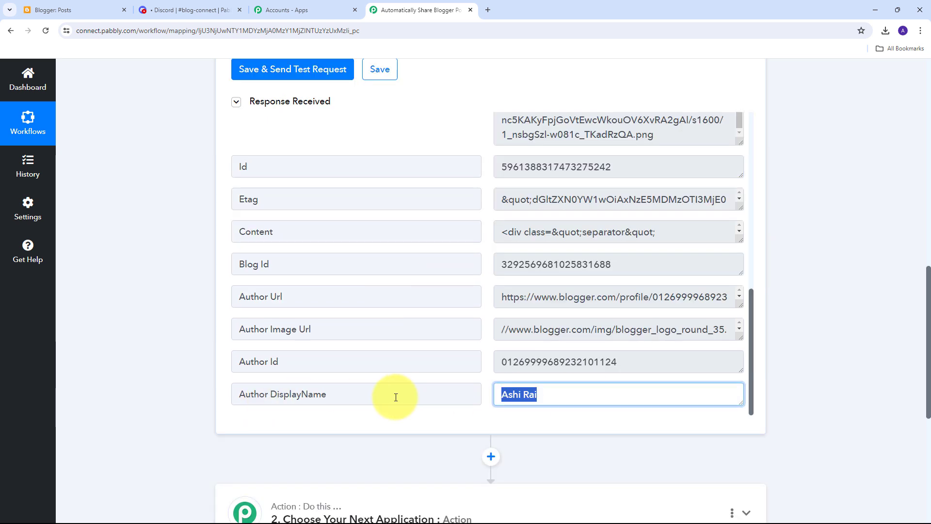
{"action": "scroll", "coordinate": [480, 314], "scroll_direction": "up", "scroll_amount": 9}
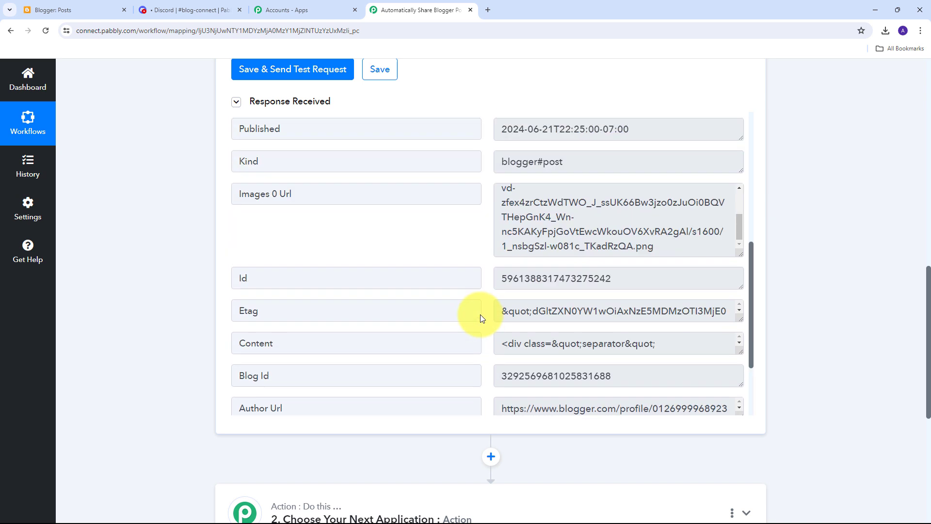
{"action": "scroll", "coordinate": [473, 300], "scroll_direction": "up", "scroll_amount": 2}
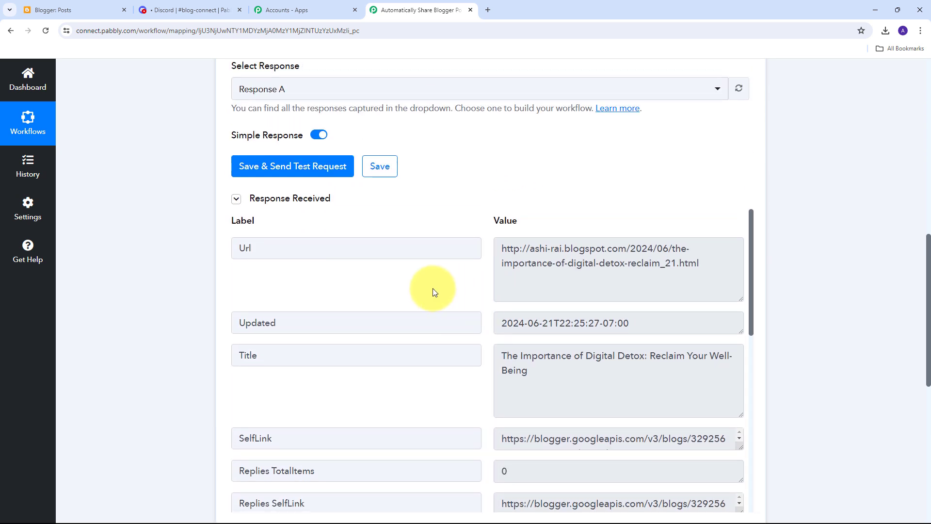
{"action": "scroll", "coordinate": [439, 303], "scroll_direction": "up", "scroll_amount": 1}
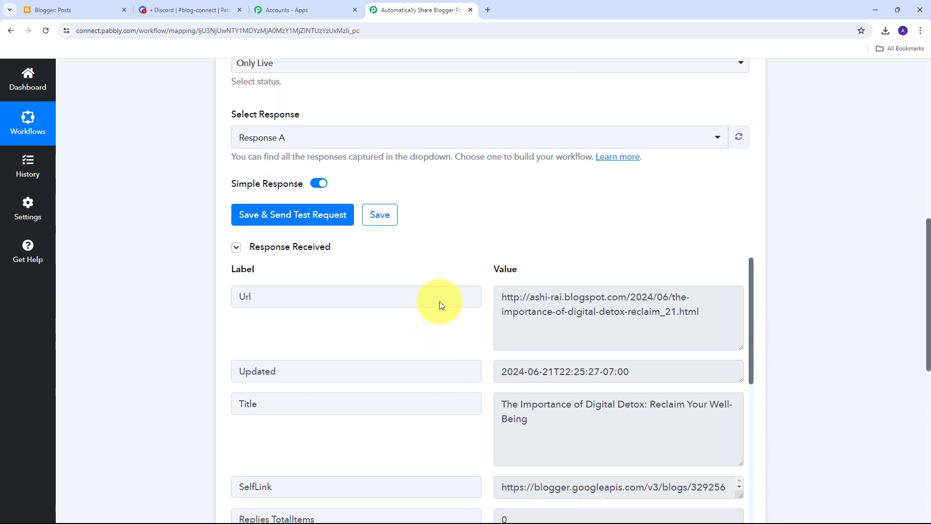
Check the Google Blogger trigger's polling interval and look over the captured post data again
{"action": "scroll", "coordinate": [443, 342], "scroll_direction": "up", "scroll_amount": 10}
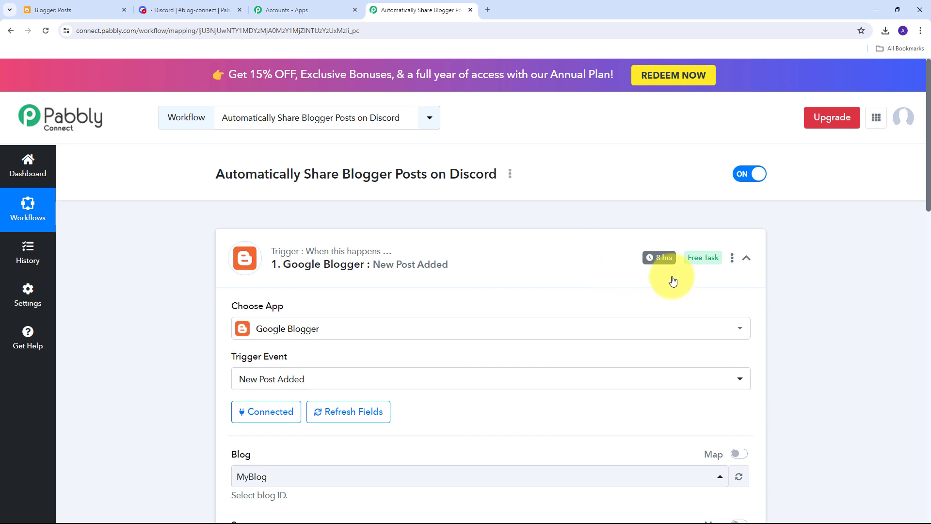
{"action": "mouse_move", "coordinate": [657, 264]}
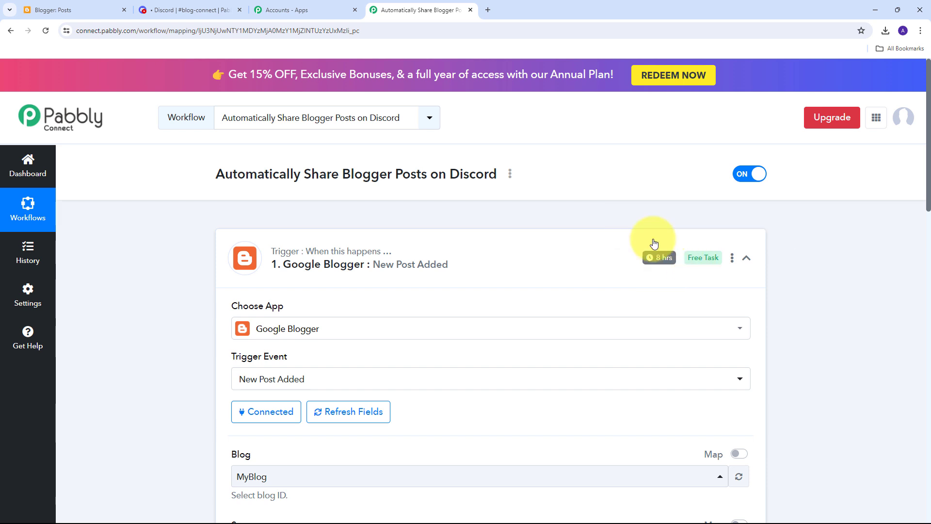
{"action": "scroll", "coordinate": [551, 235], "scroll_direction": "down", "scroll_amount": 10}
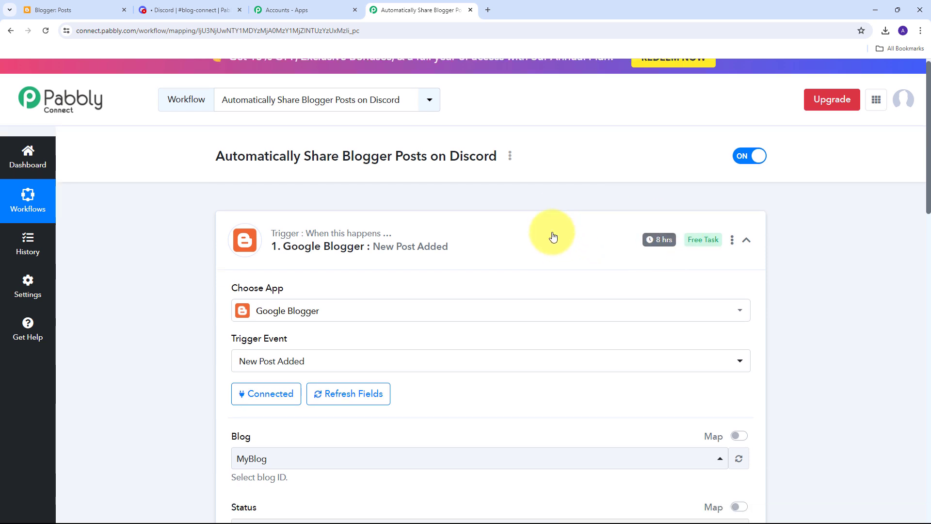
{"action": "scroll", "coordinate": [478, 268], "scroll_direction": "down", "scroll_amount": 9}
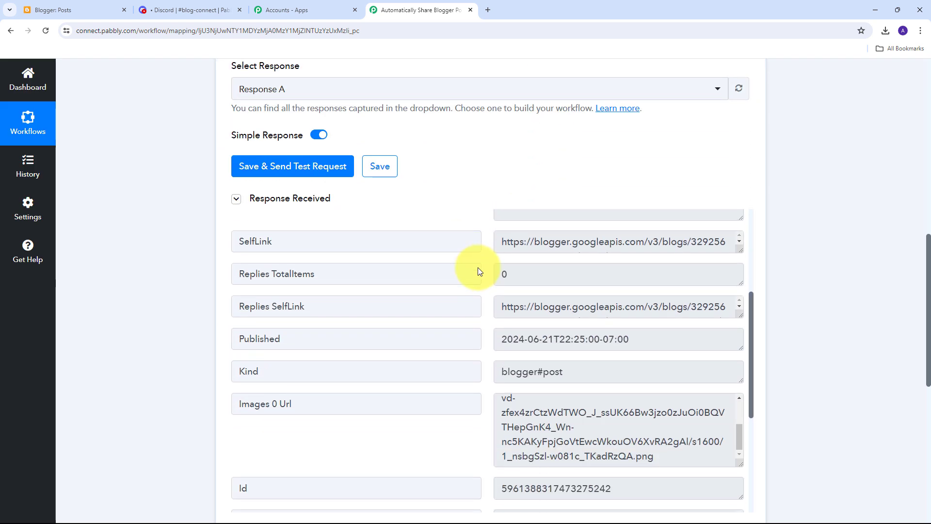
{"action": "scroll", "coordinate": [478, 268], "scroll_direction": "up", "scroll_amount": 7}
{"action": "scroll", "coordinate": [478, 268], "scroll_direction": "up", "scroll_amount": 3}
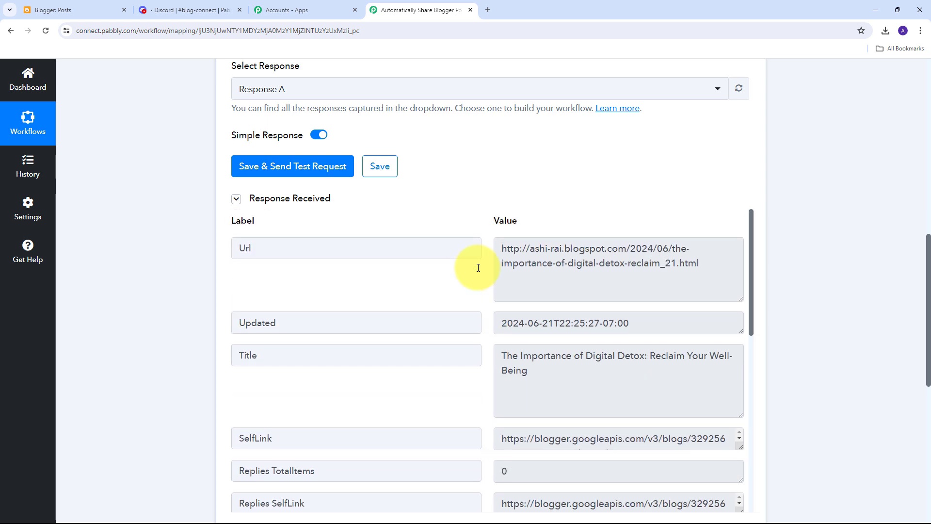
{"action": "scroll", "coordinate": [824, 213], "scroll_direction": "down", "scroll_amount": 2}
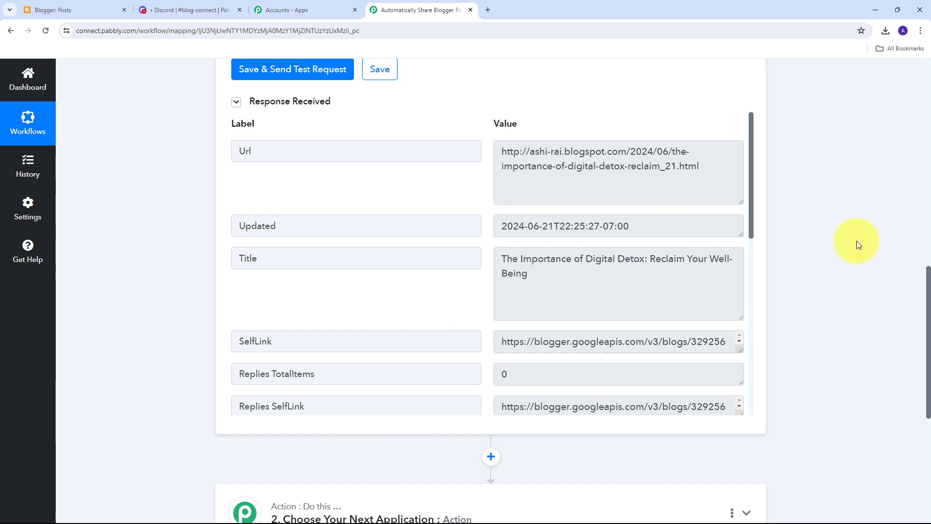
Set Discord as the workflow's action app with Send Channel Message (HTML) as the action event
{"action": "scroll", "coordinate": [817, 221], "scroll_direction": "down", "scroll_amount": 1}
{"action": "scroll", "coordinate": [816, 219], "scroll_direction": "down", "scroll_amount": 2}
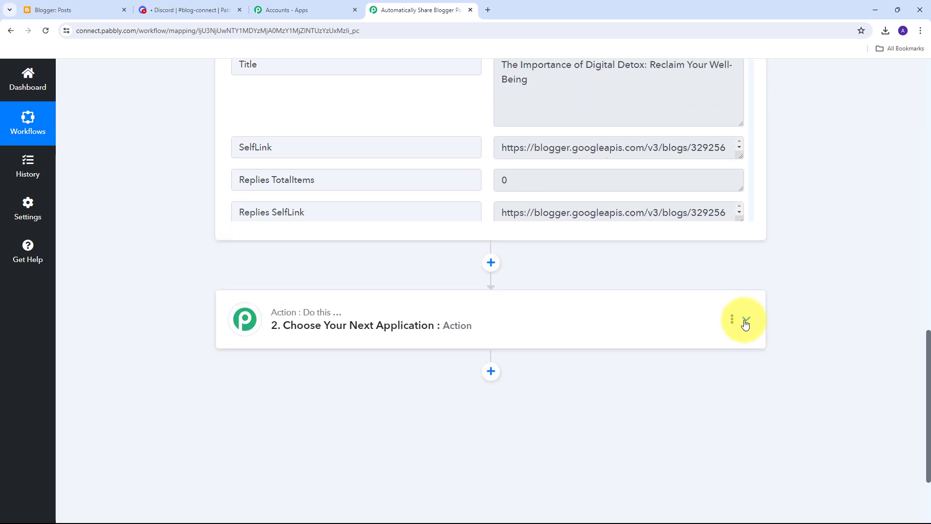
{"action": "left_click", "coordinate": [747, 324]}
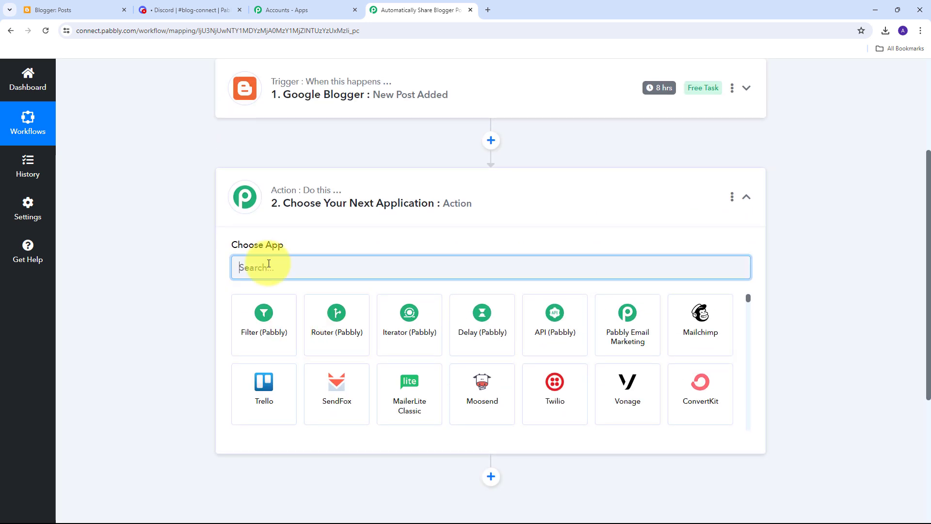
{"action": "type", "text": "D"}
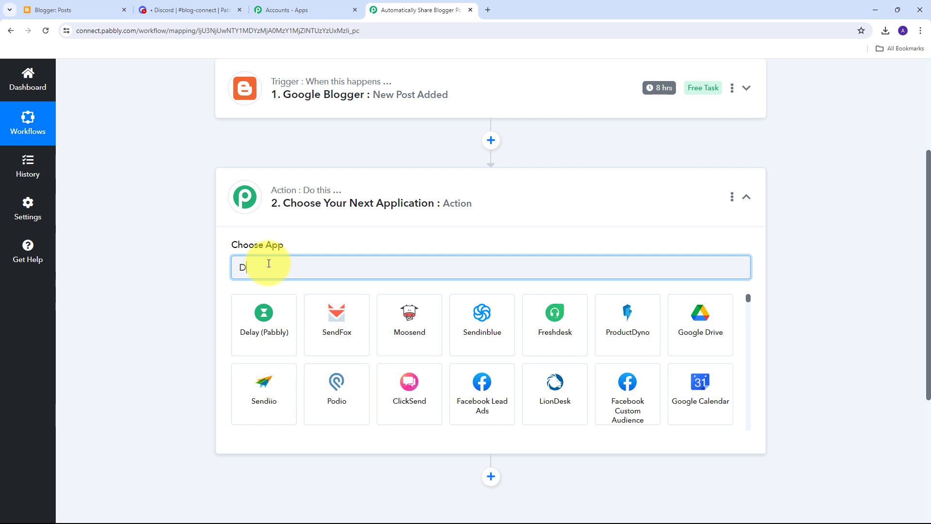
{"action": "type", "text": "isc"}
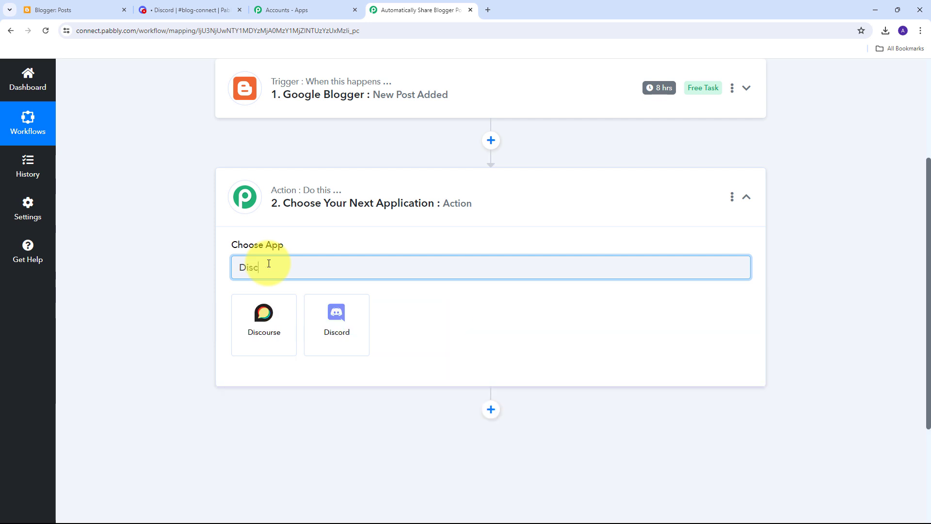
{"action": "type", "text": "ord"}
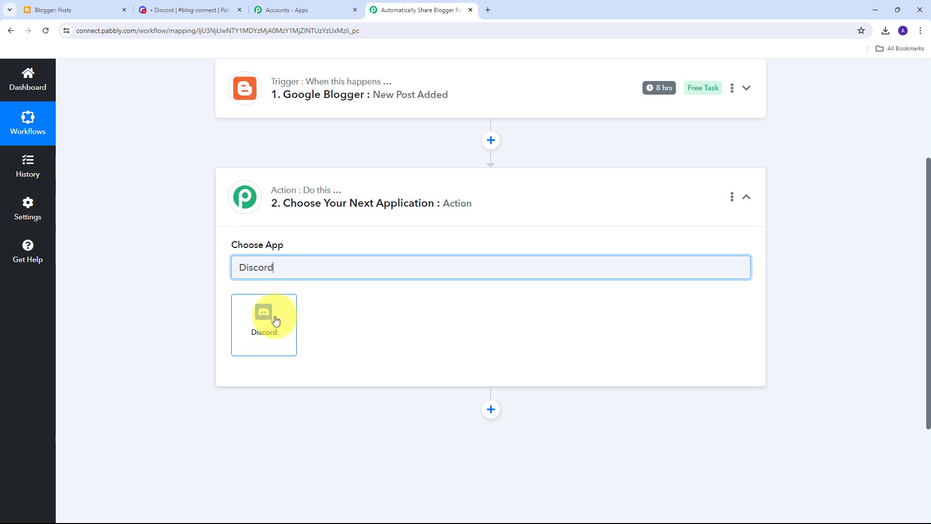
{"action": "left_click", "coordinate": [275, 320]}
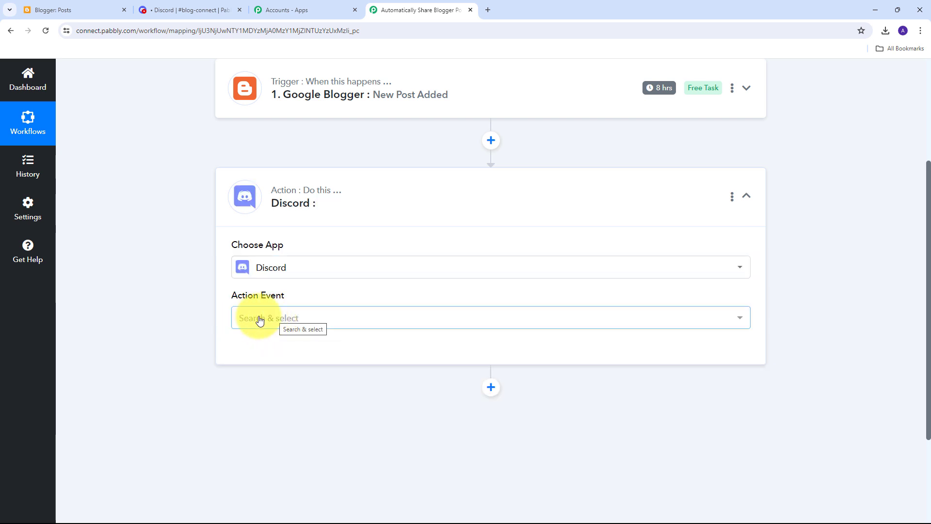
{"action": "left_click", "coordinate": [522, 320]}
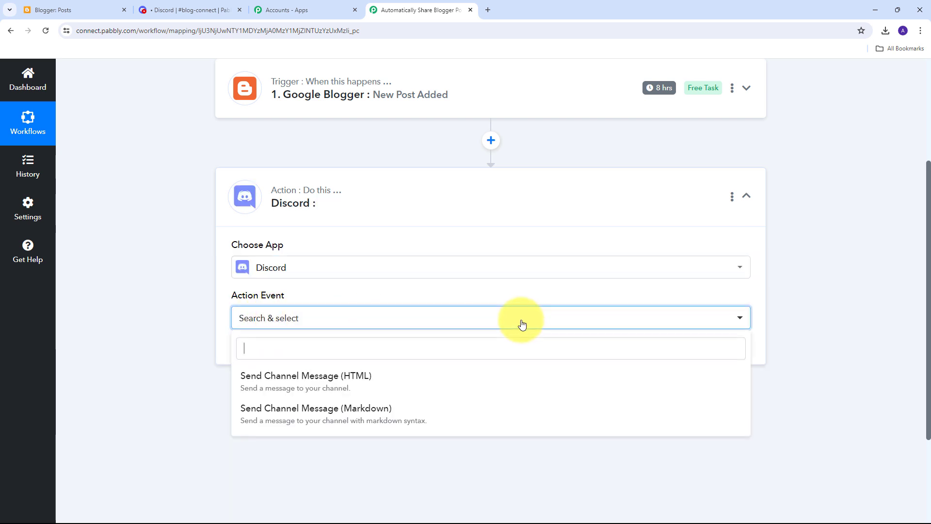
{"action": "left_click", "coordinate": [322, 384]}
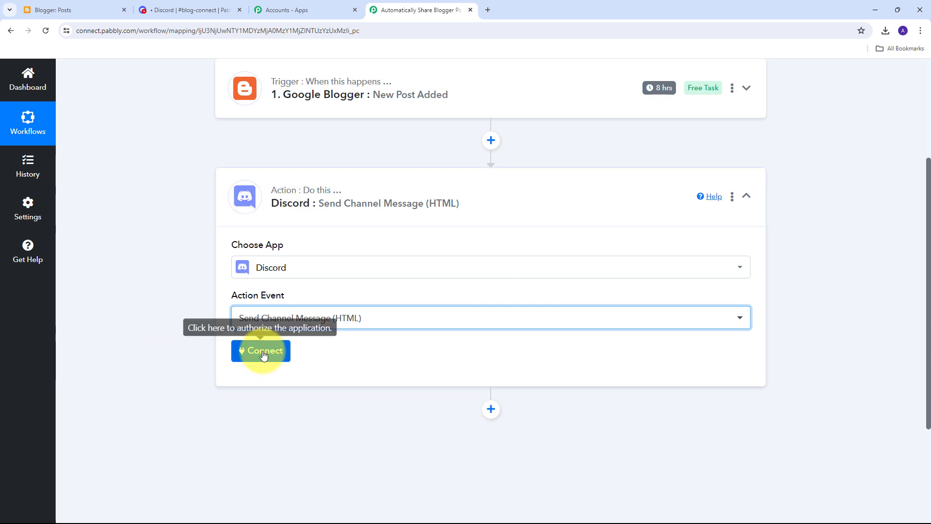
Connect Discord to the action step and go to its required Webhook URL field
{"action": "left_click", "coordinate": [244, 353]}
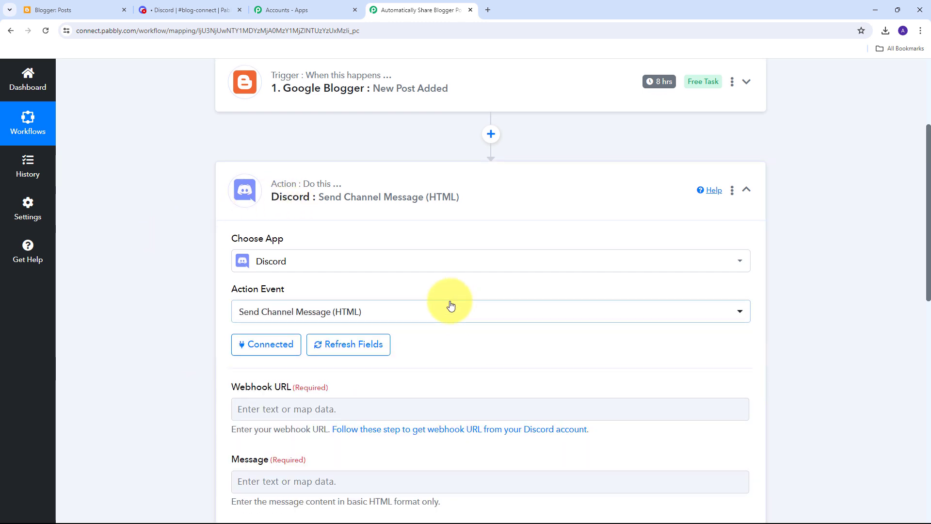
{"action": "scroll", "coordinate": [446, 303], "scroll_direction": "down", "scroll_amount": 2}
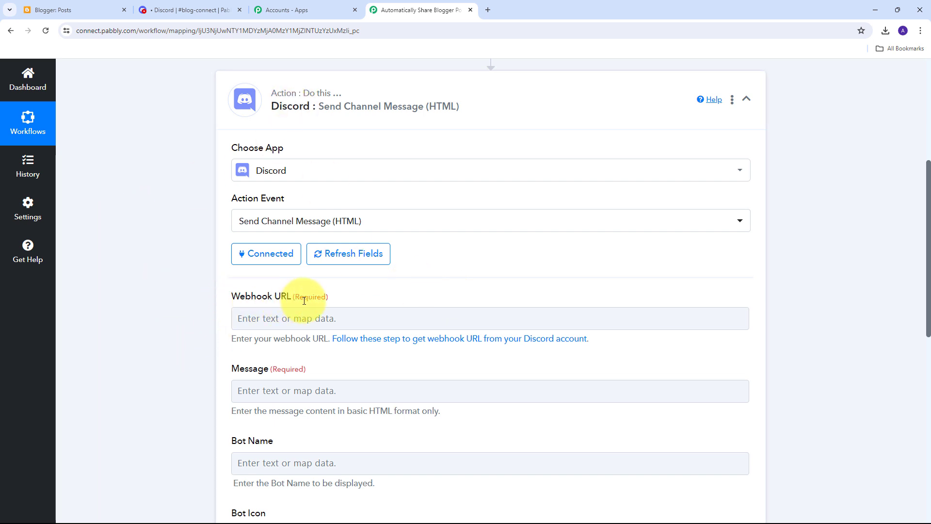
{"action": "left_click", "coordinate": [279, 316]}
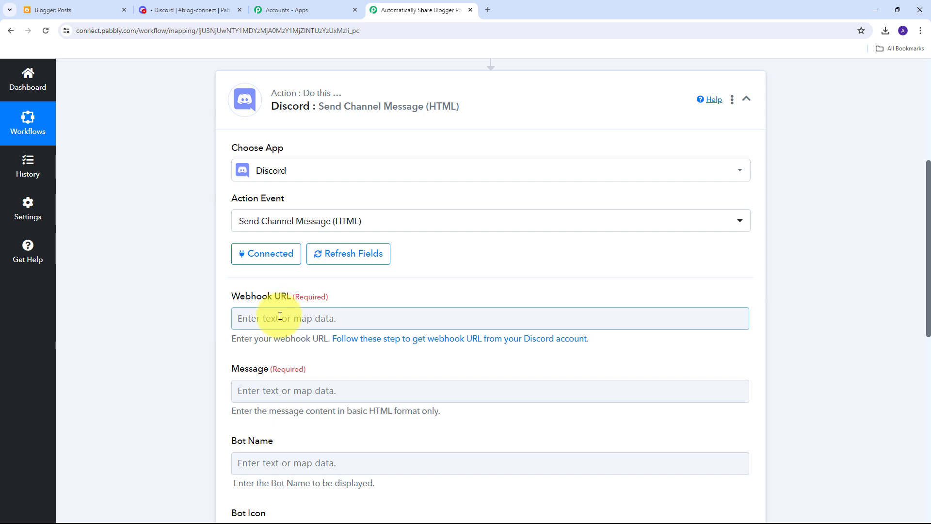
Switch to Discord and create a webhook in the integration settings of the blog-connect channel
{"action": "left_click", "coordinate": [218, 9]}
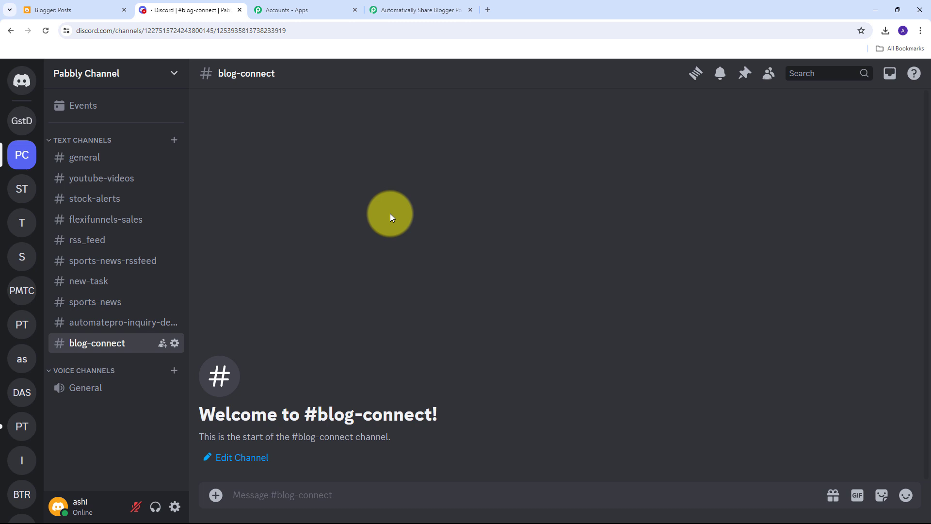
{"action": "left_click", "coordinate": [175, 344]}
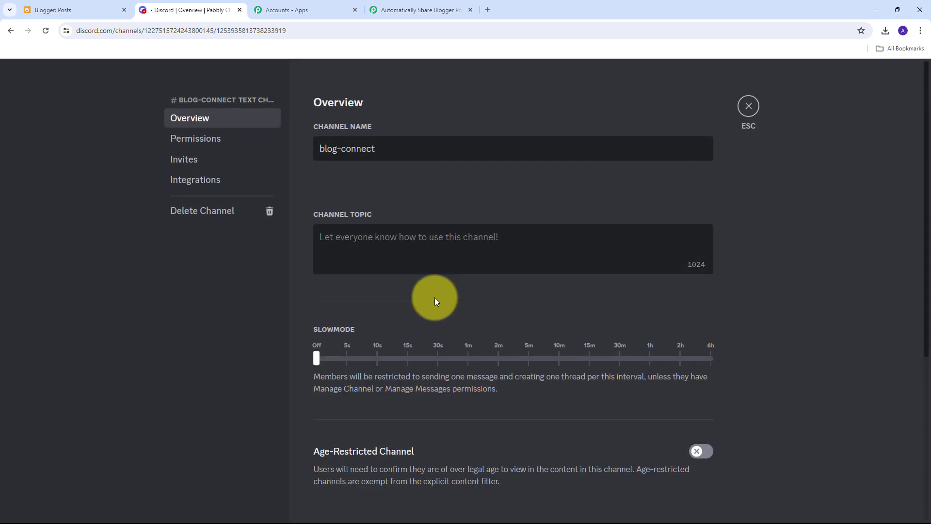
{"action": "left_click", "coordinate": [199, 186]}
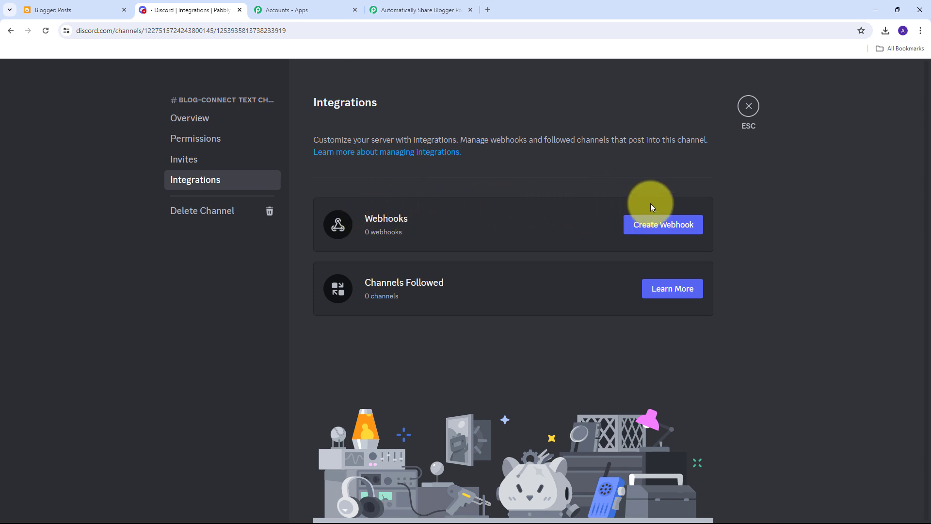
{"action": "left_click", "coordinate": [647, 228]}
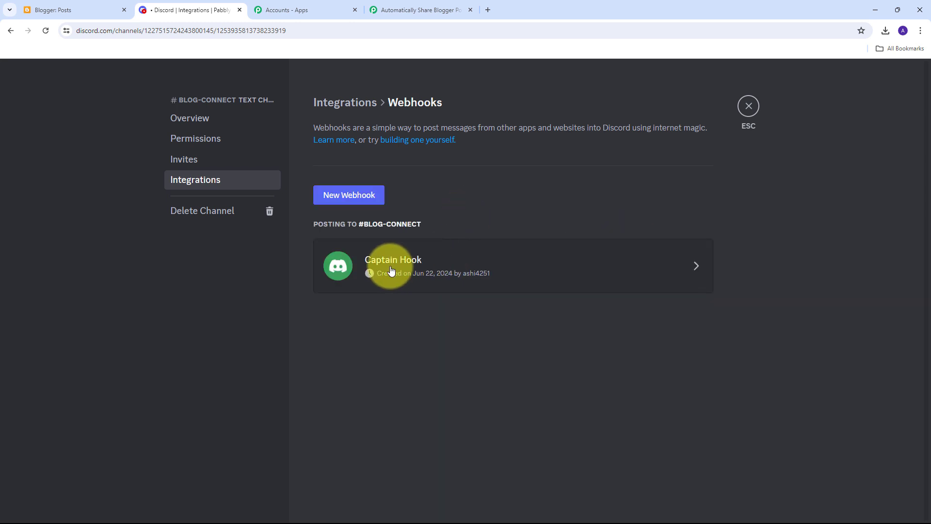
Rename the new blog-connect webhook as Blogger Post and save the change
{"action": "left_click", "coordinate": [692, 266]}
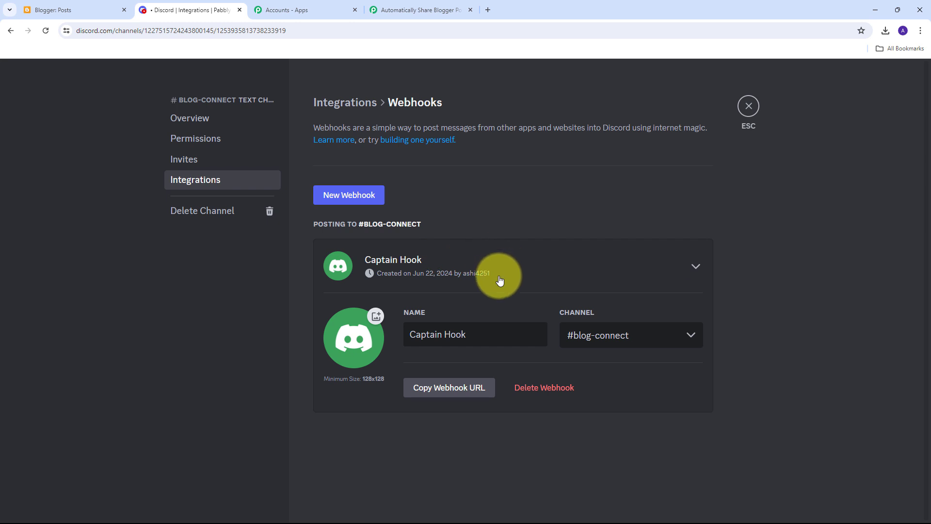
{"action": "left_click_drag", "start_coordinate": [492, 334], "coordinate": [389, 341]}
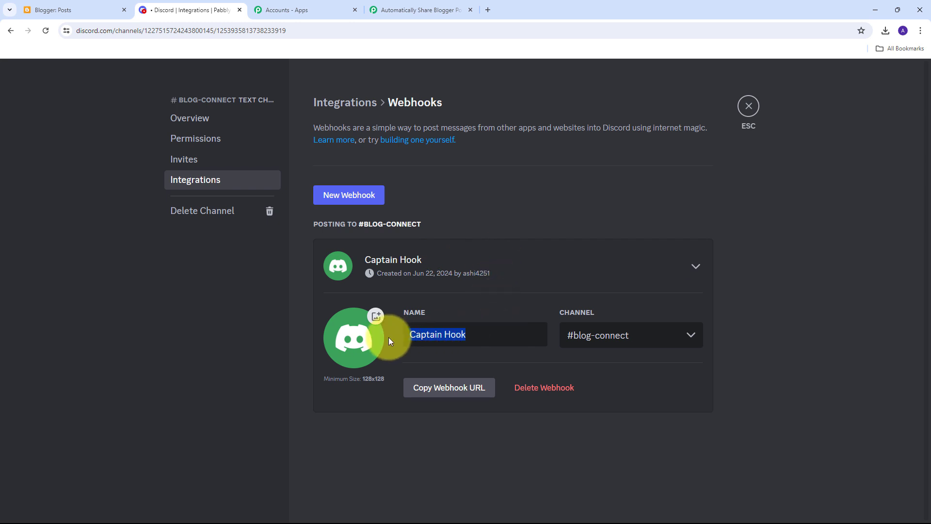
{"action": "key", "text": "BackSpace"}
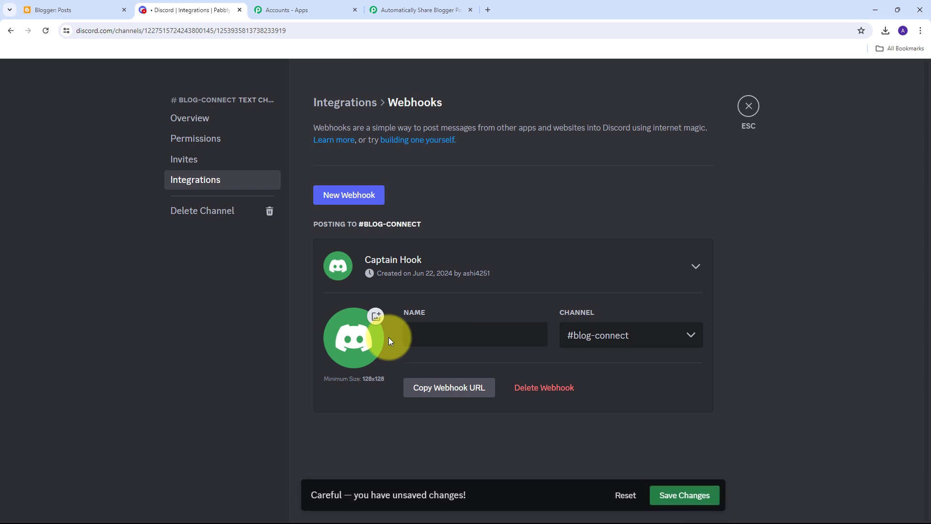
{"action": "type", "text": "Blogger Post"}
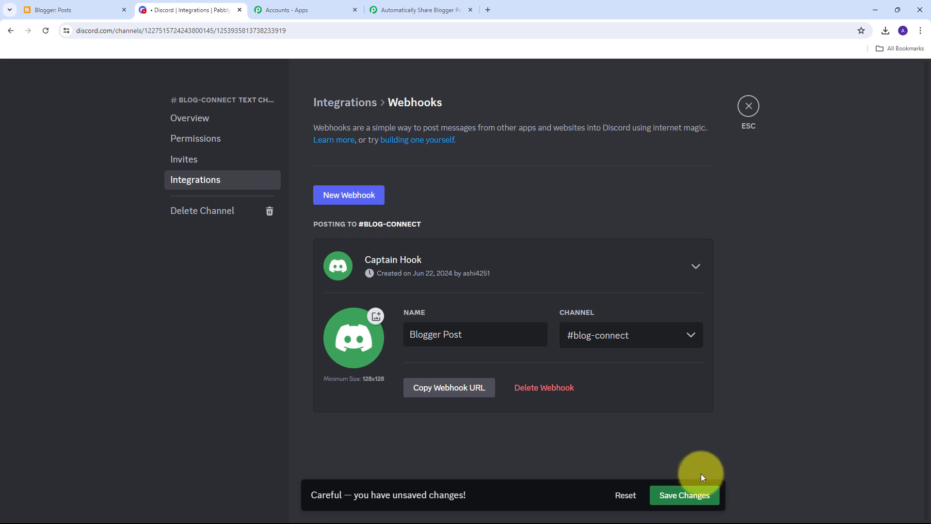
{"action": "left_click", "coordinate": [680, 498]}
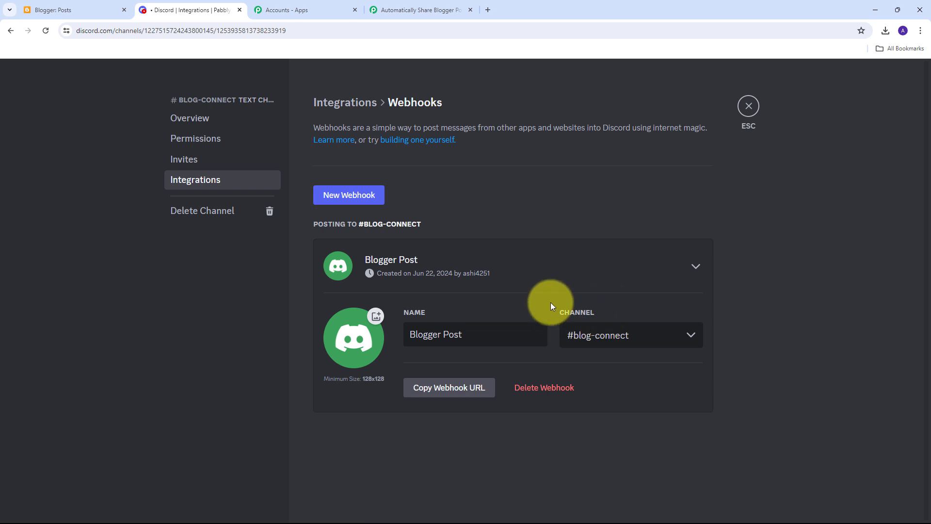
Copy the Blogger Post webhook's URL and paste it into the Webhook URL field of the Discord action in Pabbly Connect
{"action": "left_click", "coordinate": [436, 394]}
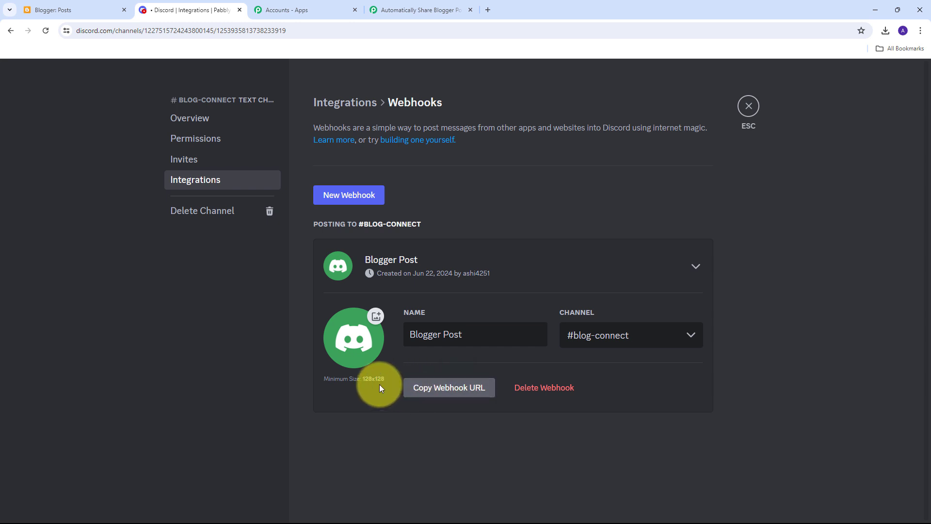
{"action": "left_click", "coordinate": [414, 10]}
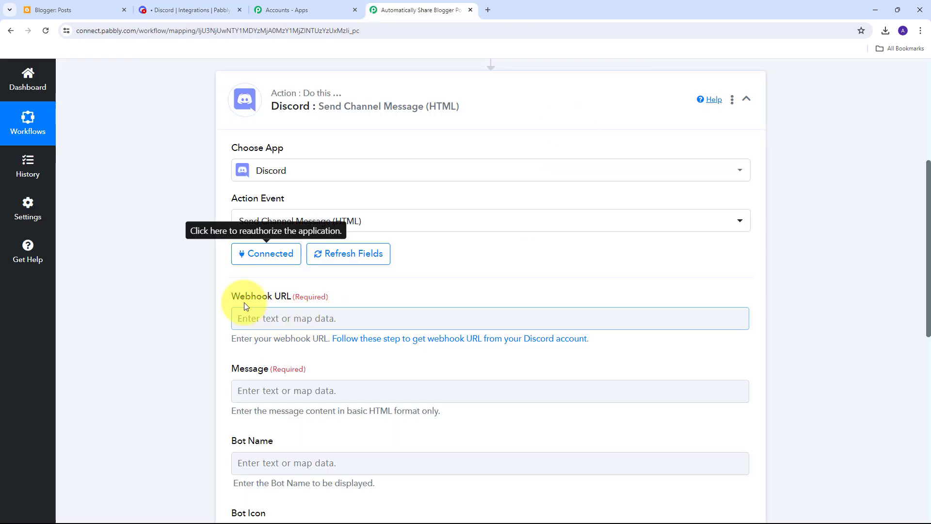
{"action": "left_click", "coordinate": [277, 319]}
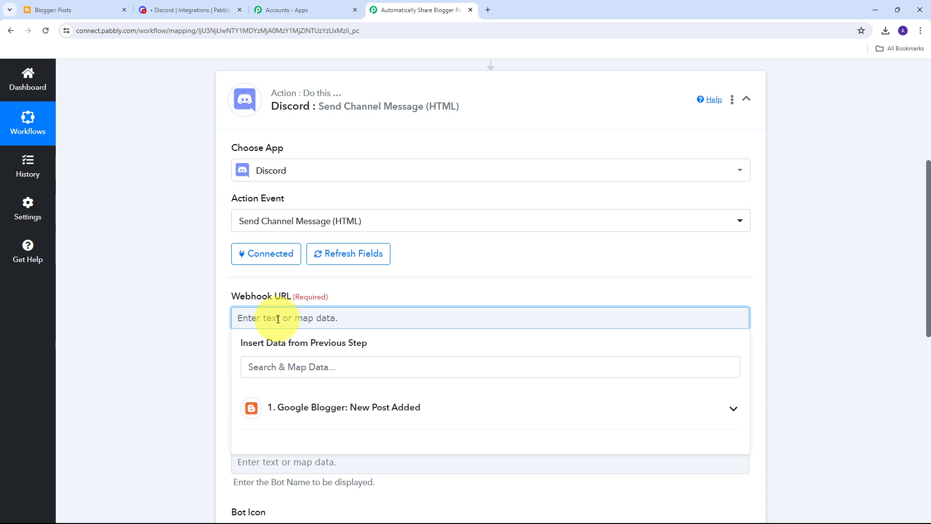
{"action": "key", "text": "ctrl+v"}
{"action": "left_click", "coordinate": [395, 284]}
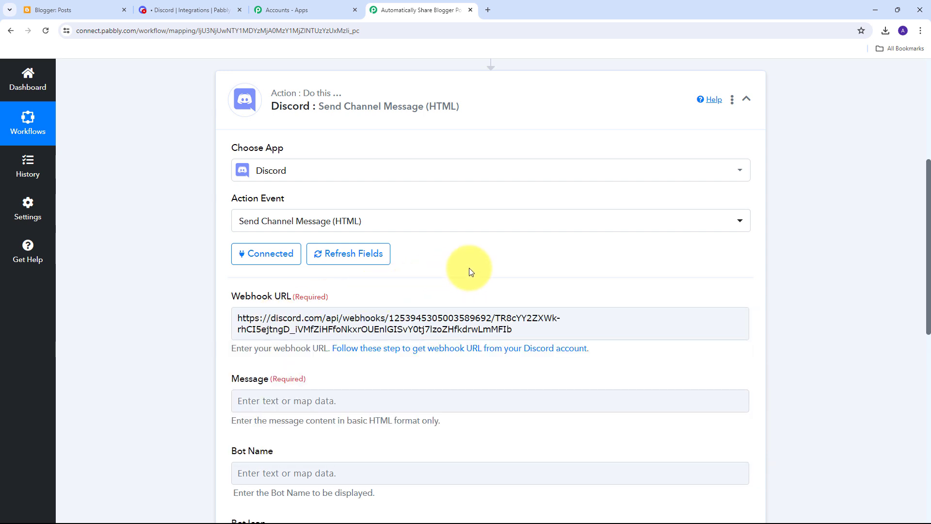
Enter message "Hello, I have posted a new Blog please check it out from the link below and if you like it please show some love. Title: Link:"
{"action": "scroll", "coordinate": [467, 257], "scroll_direction": "down", "scroll_amount": 2}
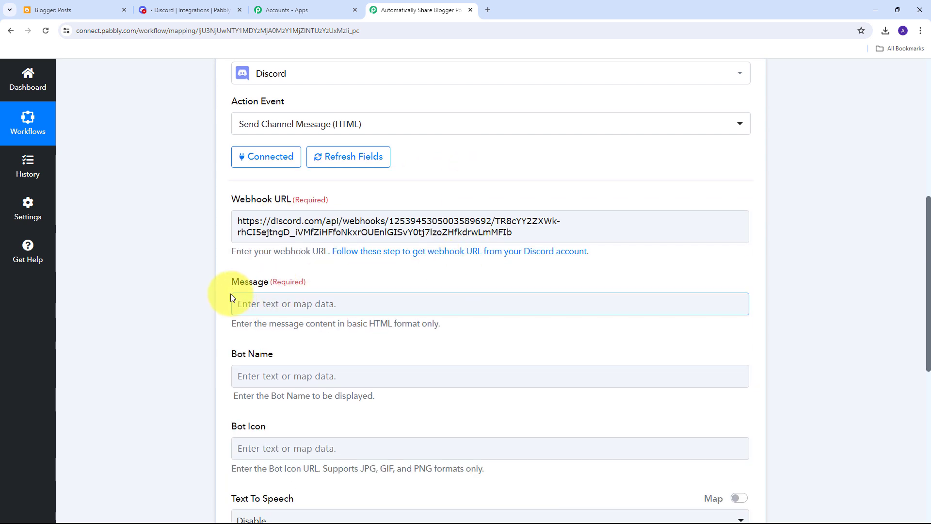
{"action": "scroll", "coordinate": [403, 277], "scroll_direction": "down", "scroll_amount": 1}
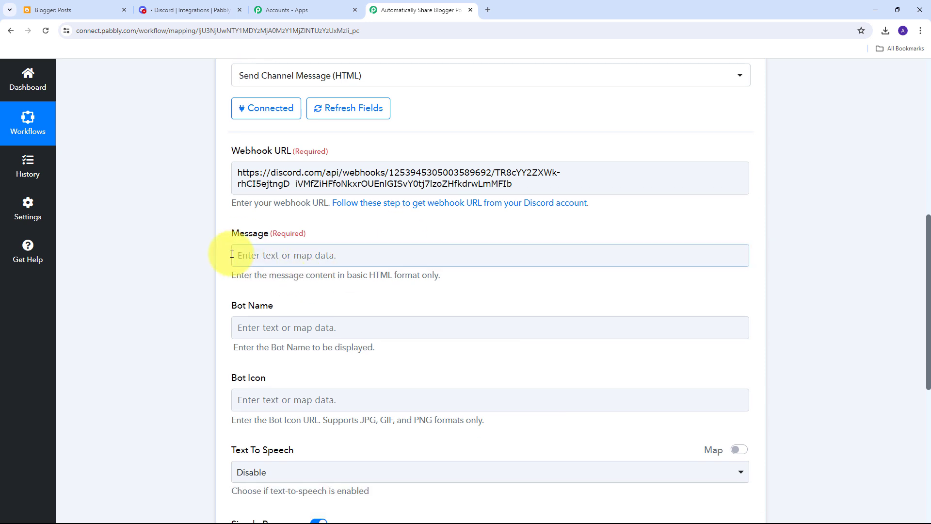
{"action": "left_click", "coordinate": [267, 255]}
{"action": "type", "text": "Hello, I have posted a new Blog please check it out from the link below and if you like it please show some love.  Title: Link:"}
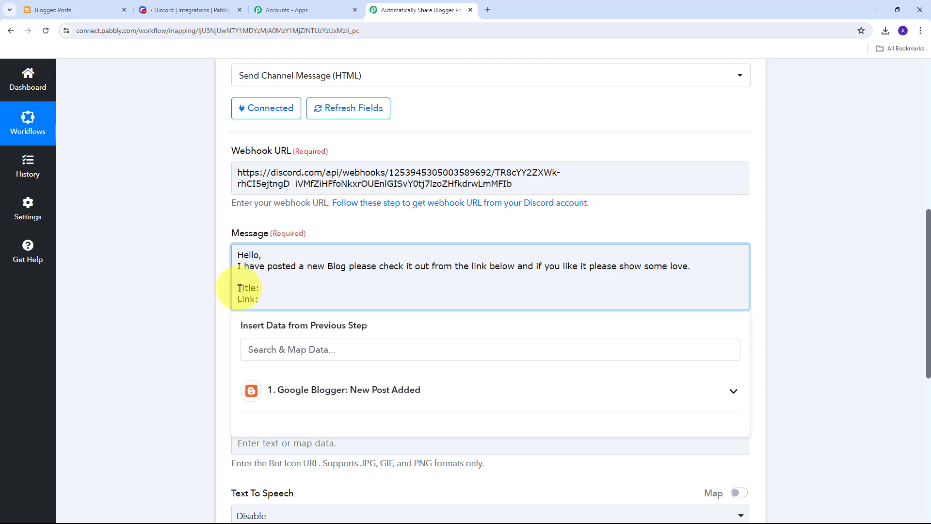
{"action": "left_click_drag", "start_coordinate": [239, 288], "coordinate": [269, 300]}
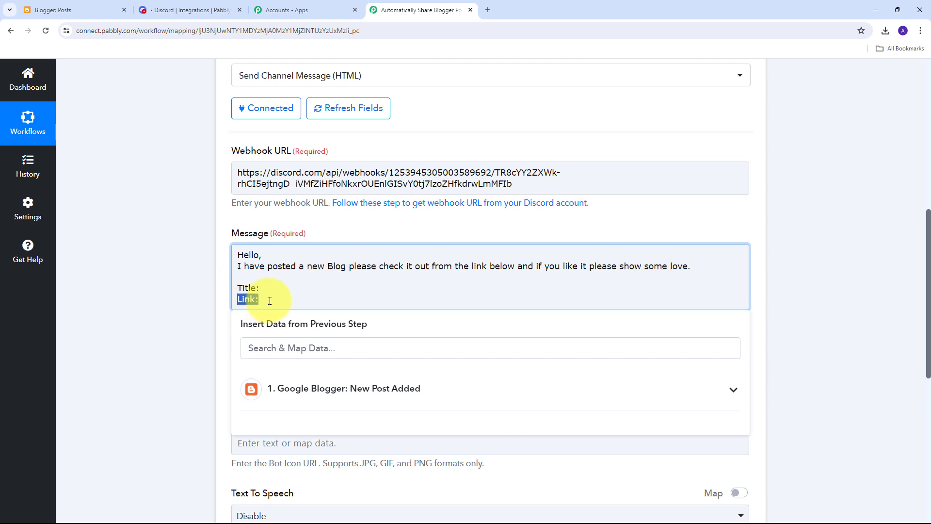
Map the Google Blogger post's Title after "Title:" and its Url after "Link:" in the message
{"action": "left_click", "coordinate": [270, 290]}
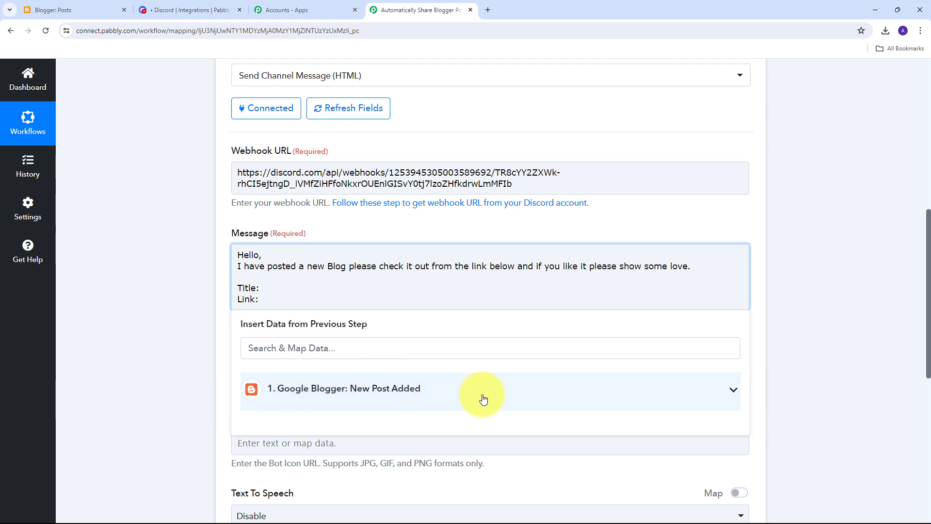
{"action": "left_click", "coordinate": [433, 390]}
{"action": "scroll", "coordinate": [460, 335], "scroll_direction": "down", "scroll_amount": 3}
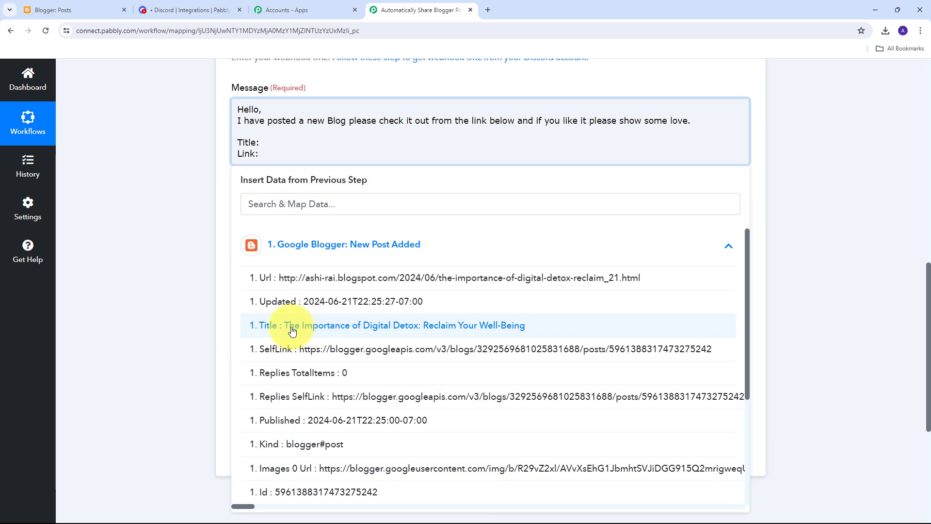
{"action": "left_click", "coordinate": [370, 328]}
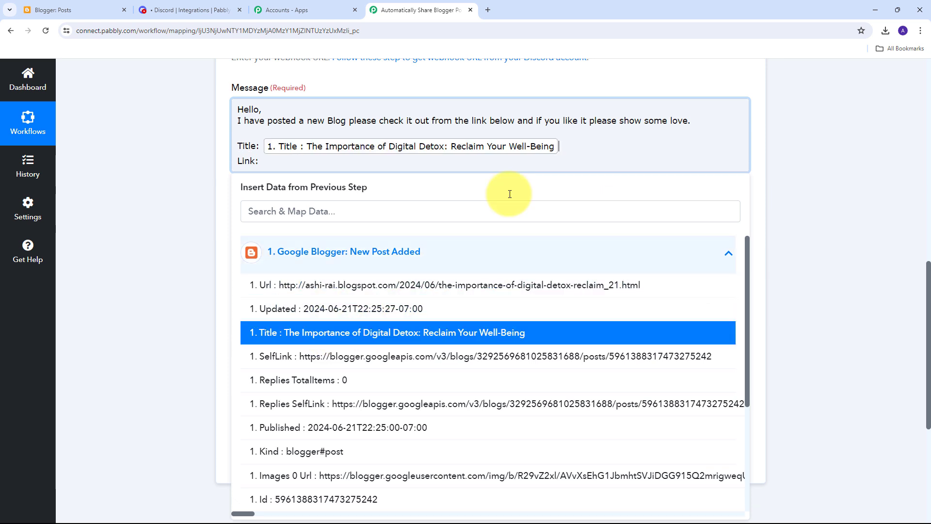
{"action": "left_click", "coordinate": [264, 162]}
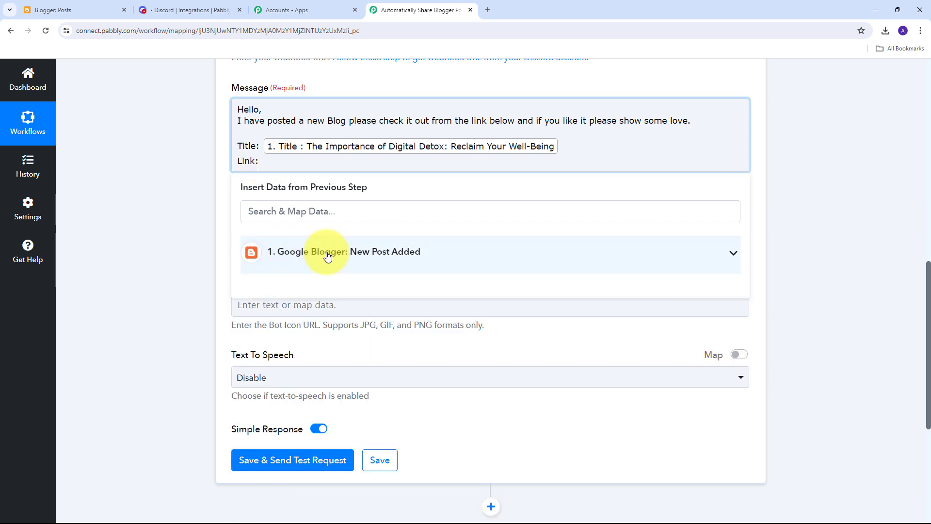
{"action": "left_click", "coordinate": [473, 254]}
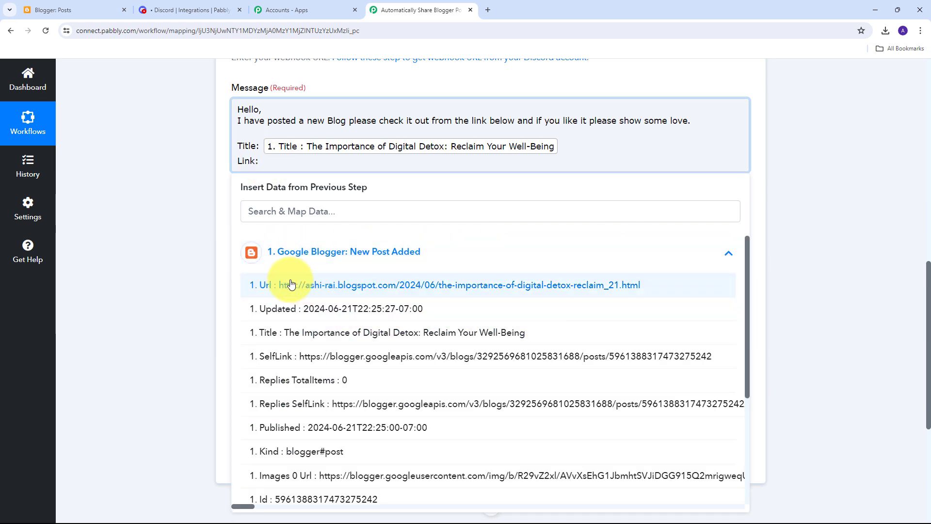
{"action": "left_click", "coordinate": [368, 288]}
{"action": "left_click", "coordinate": [349, 213]}
{"action": "scroll", "coordinate": [349, 214], "scroll_direction": "up", "scroll_amount": 1}
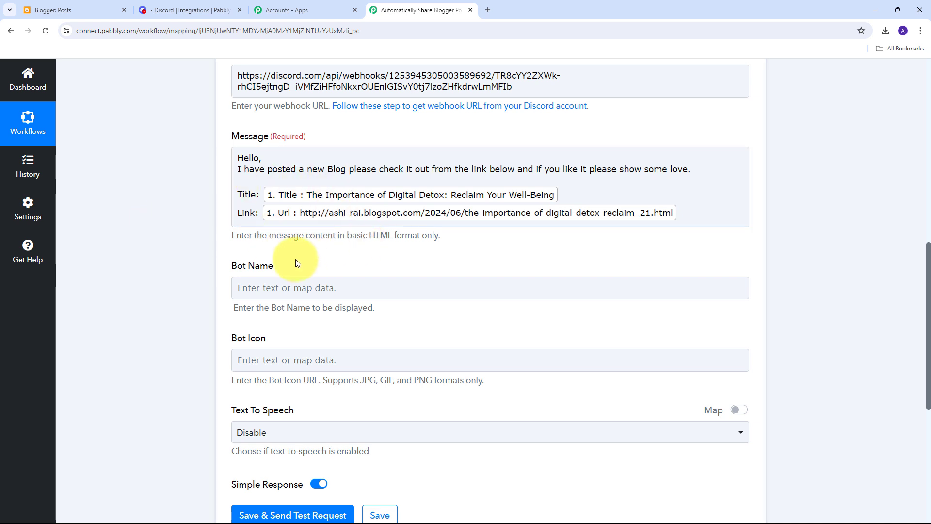
Set the bot name to New Blogg, leave the bot icon empty, and save the Discord action while sending a test request
{"action": "scroll", "coordinate": [292, 248], "scroll_direction": "down", "scroll_amount": 1}
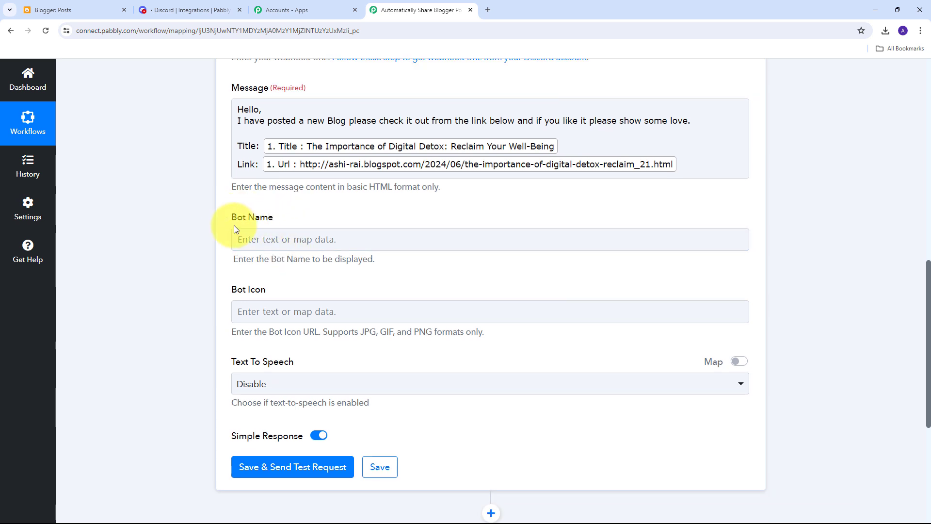
{"action": "left_click", "coordinate": [273, 240]}
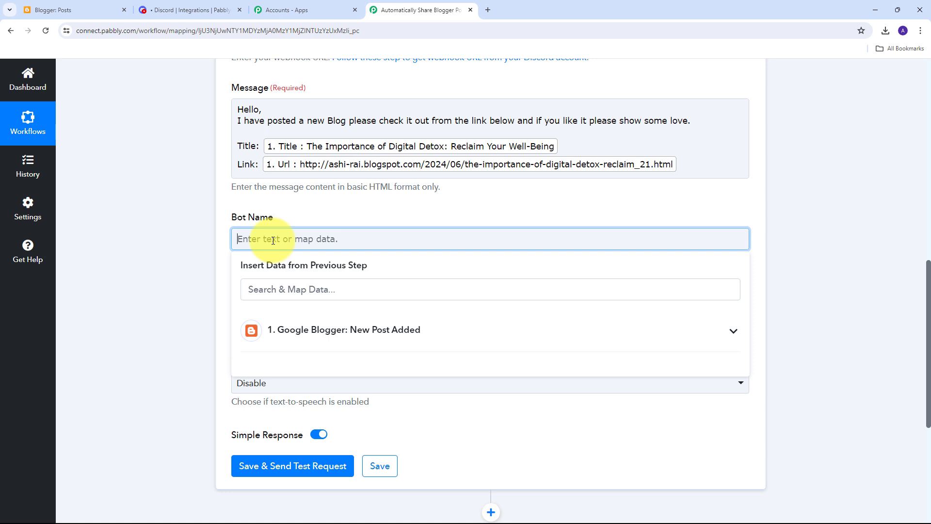
{"action": "type", "text": "New Blogg"}
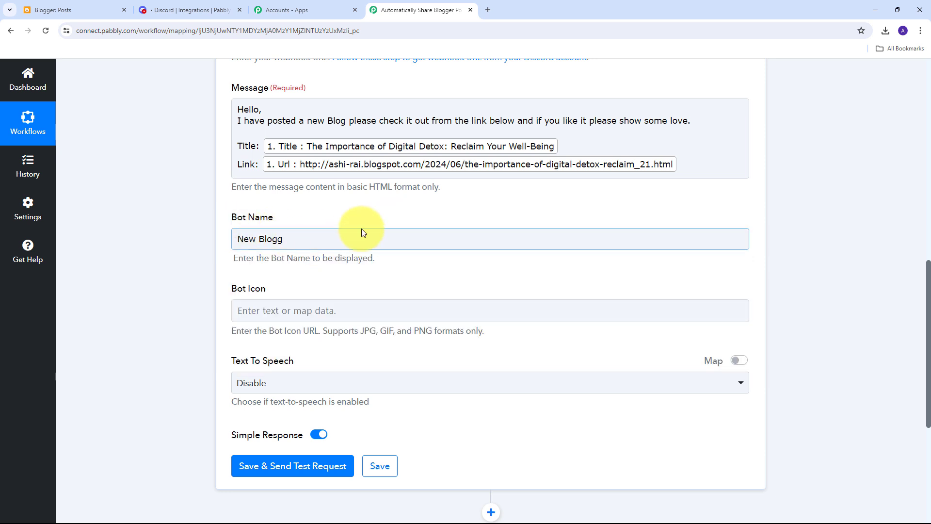
{"action": "left_click", "coordinate": [285, 307]}
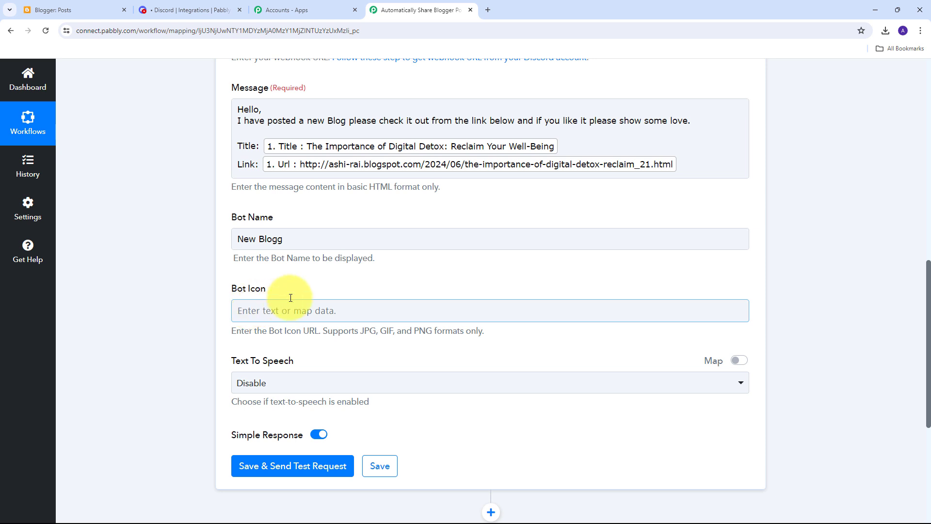
{"action": "scroll", "coordinate": [644, 343], "scroll_direction": "down", "scroll_amount": 4}
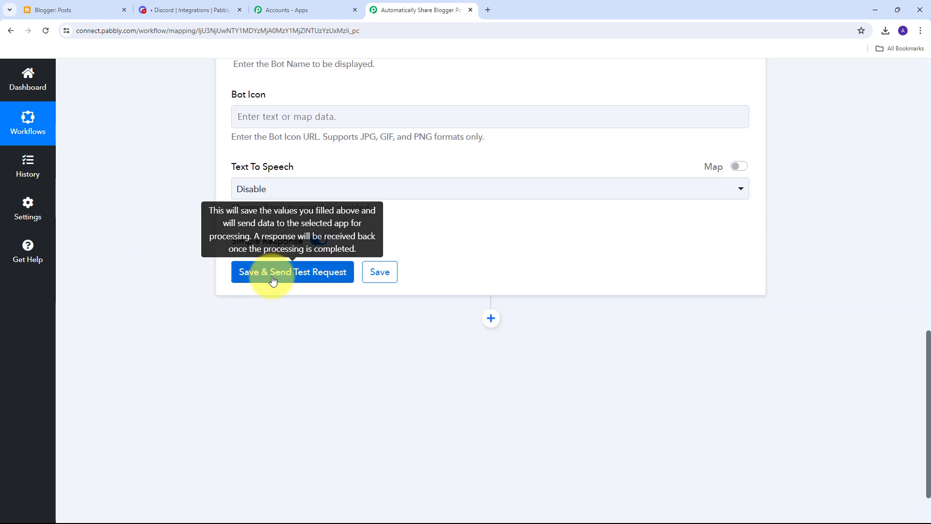
{"action": "left_click", "coordinate": [283, 276]}
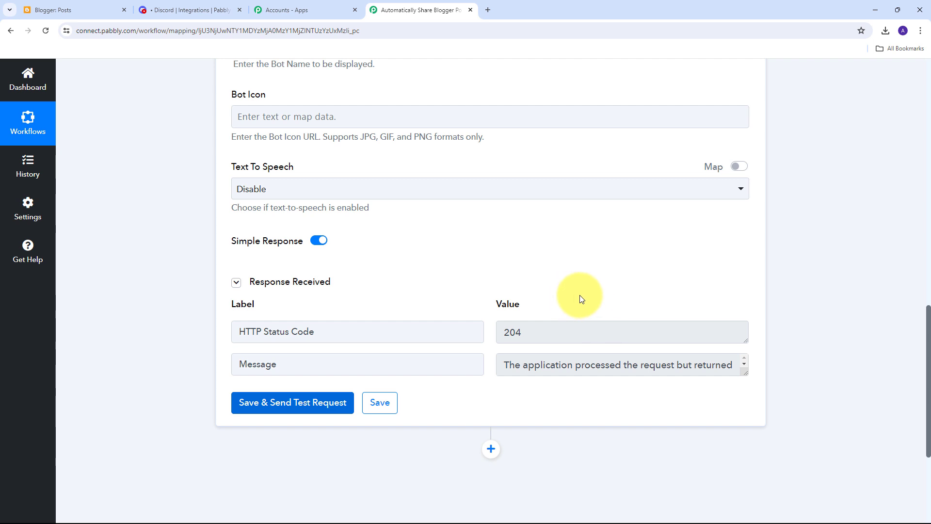
Switch to Discord, leave the channel settings and check the post title and link in the blog-connect message
{"action": "left_click", "coordinate": [189, 10]}
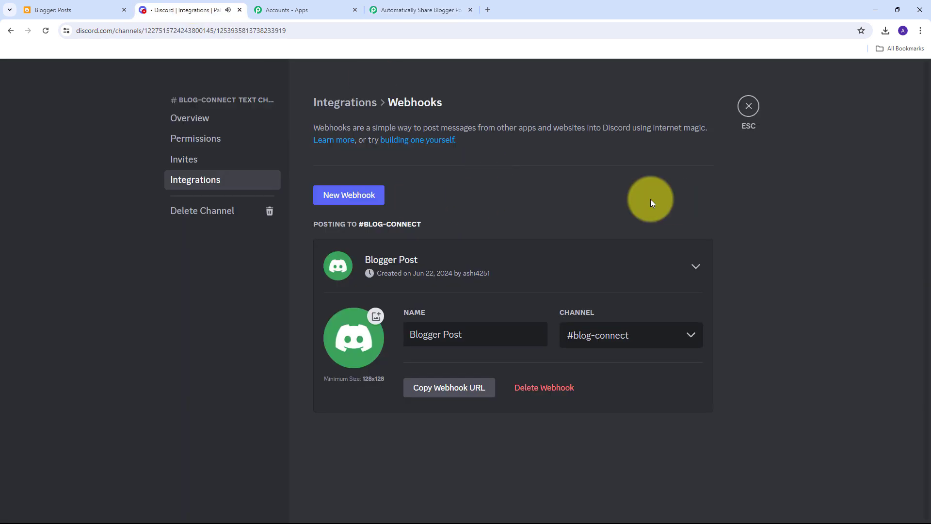
{"action": "left_click", "coordinate": [749, 106]}
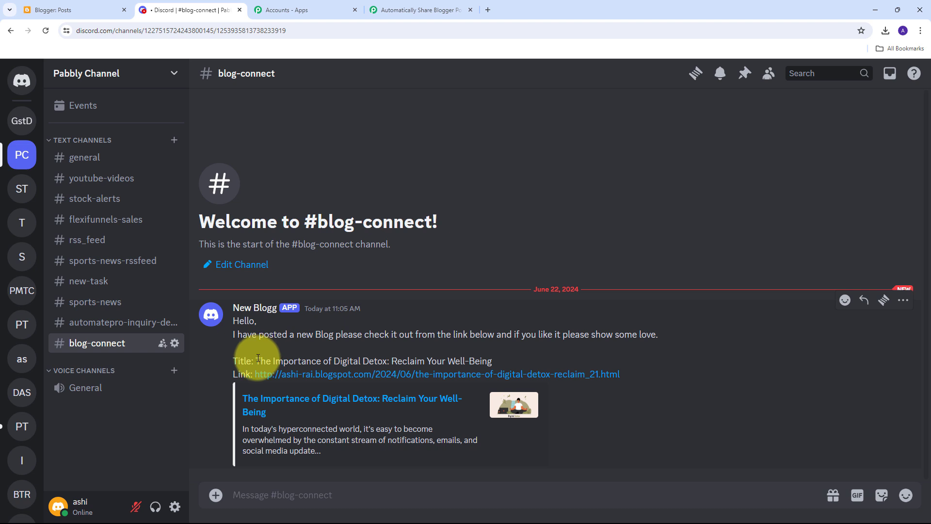
{"action": "left_click_drag", "start_coordinate": [255, 359], "coordinate": [349, 350]}
{"action": "left_click_drag", "start_coordinate": [443, 358], "coordinate": [502, 360]}
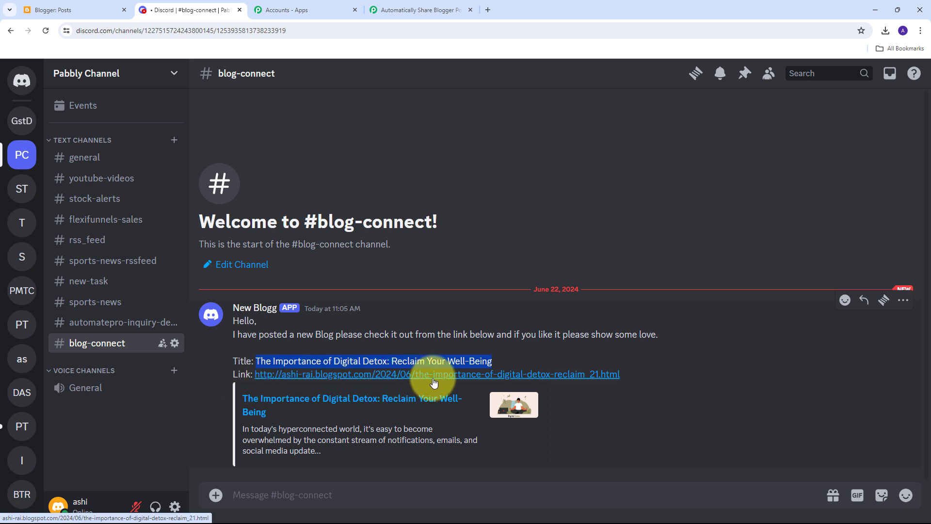
Open the blog post link from the blog-connect message and examine the published post's title, image and body text
{"action": "left_click", "coordinate": [387, 380]}
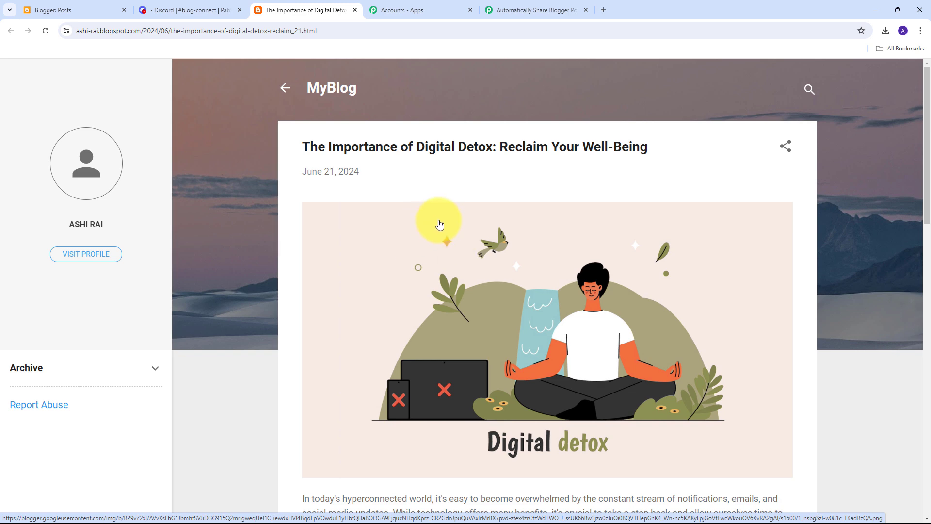
{"action": "scroll", "coordinate": [482, 245], "scroll_direction": "down", "scroll_amount": 3}
{"action": "scroll", "coordinate": [506, 242], "scroll_direction": "up", "scroll_amount": 2}
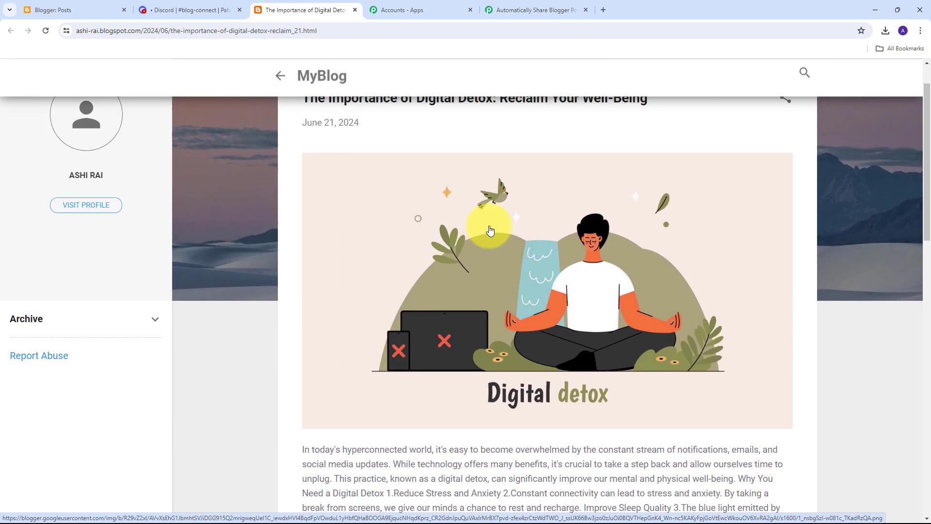
{"action": "scroll", "coordinate": [551, 230], "scroll_direction": "down", "scroll_amount": 5}
{"action": "triple_click", "coordinate": [289, 199]}
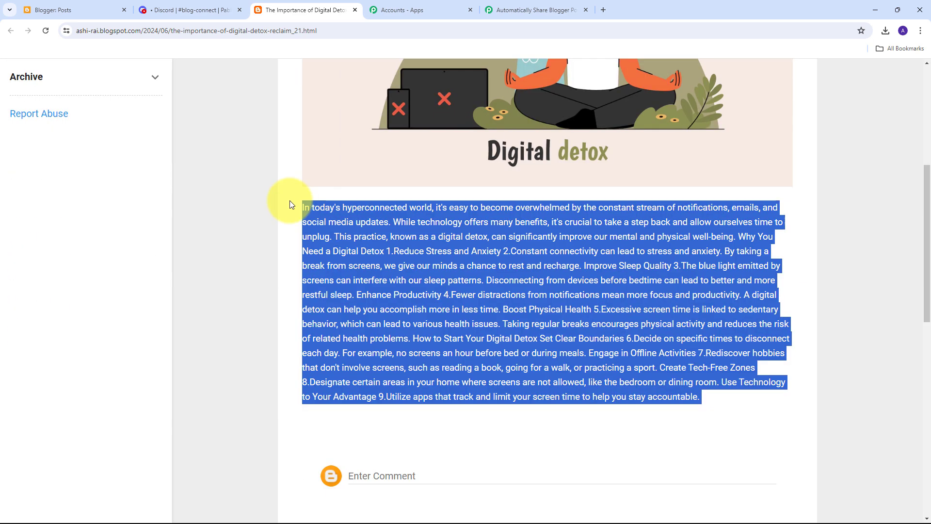
{"action": "scroll", "coordinate": [381, 256], "scroll_direction": "up", "scroll_amount": 5}
{"action": "scroll", "coordinate": [382, 256], "scroll_direction": "up", "scroll_amount": 1}
{"action": "left_click", "coordinate": [241, 236]}
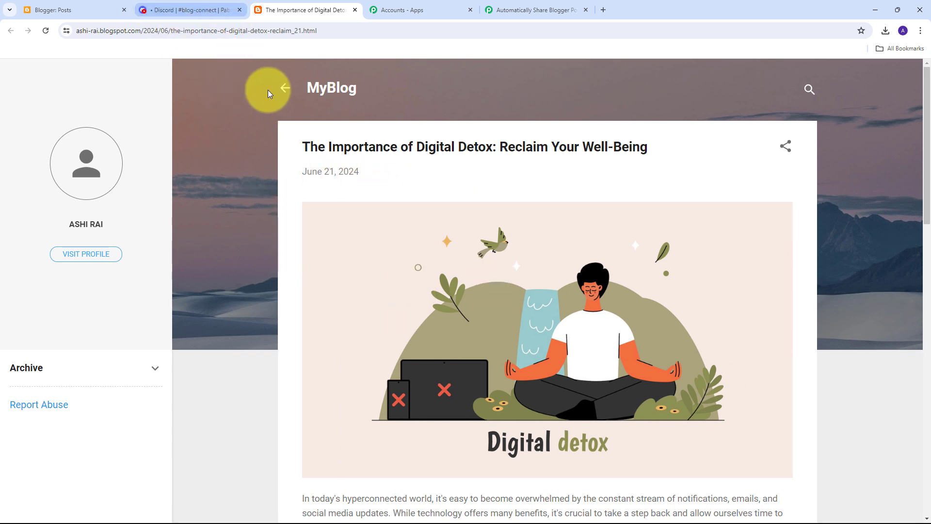
Compare Discord's blog-connect message with the Blogger posts list, and return to the Pabbly Connect workflow to review its trigger and action
{"action": "left_click", "coordinate": [186, 10]}
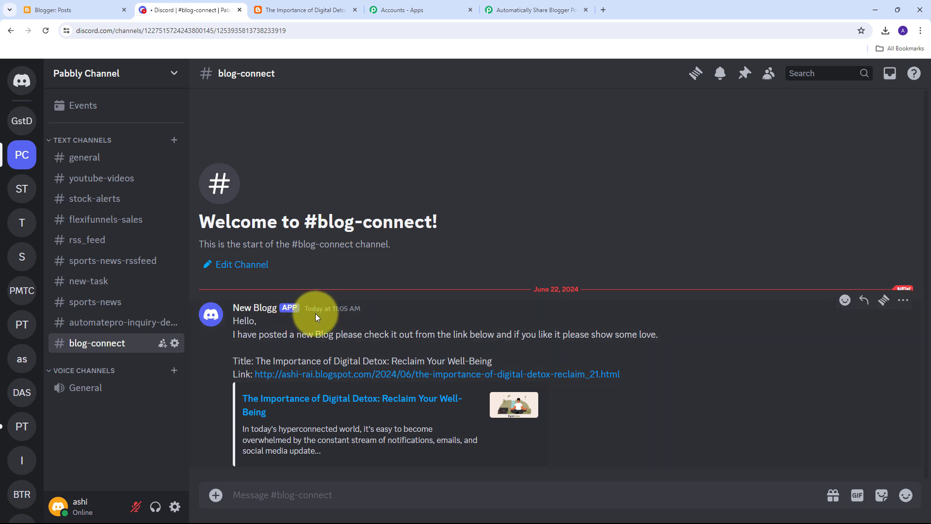
{"action": "left_click", "coordinate": [68, 10]}
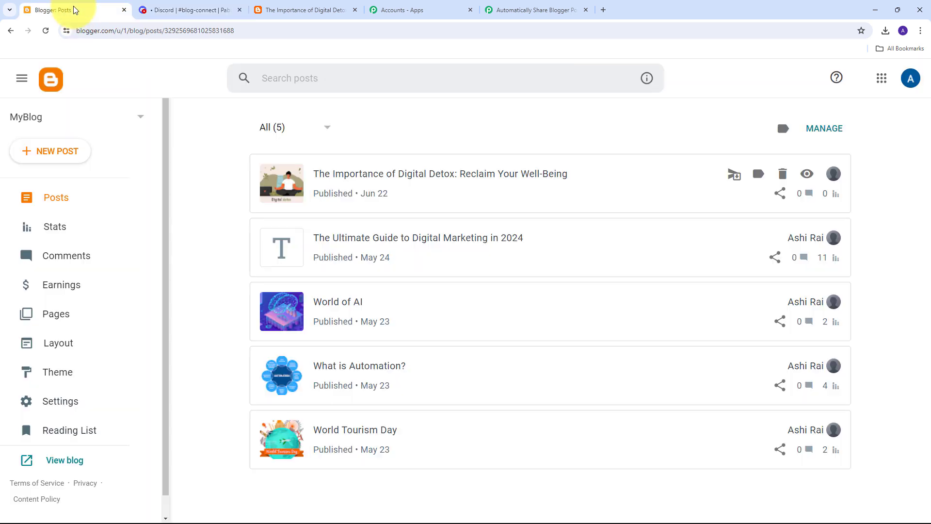
{"action": "left_click", "coordinate": [201, 10]}
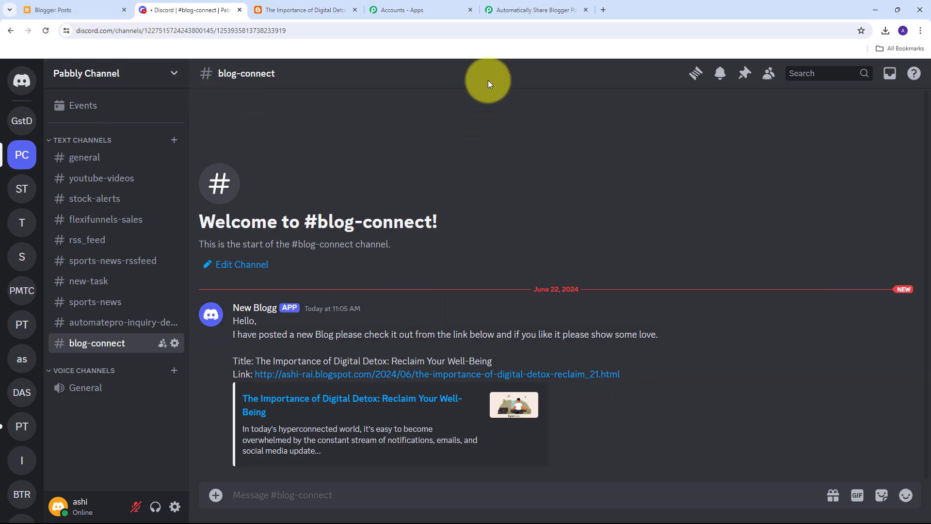
{"action": "left_click", "coordinate": [511, 11]}
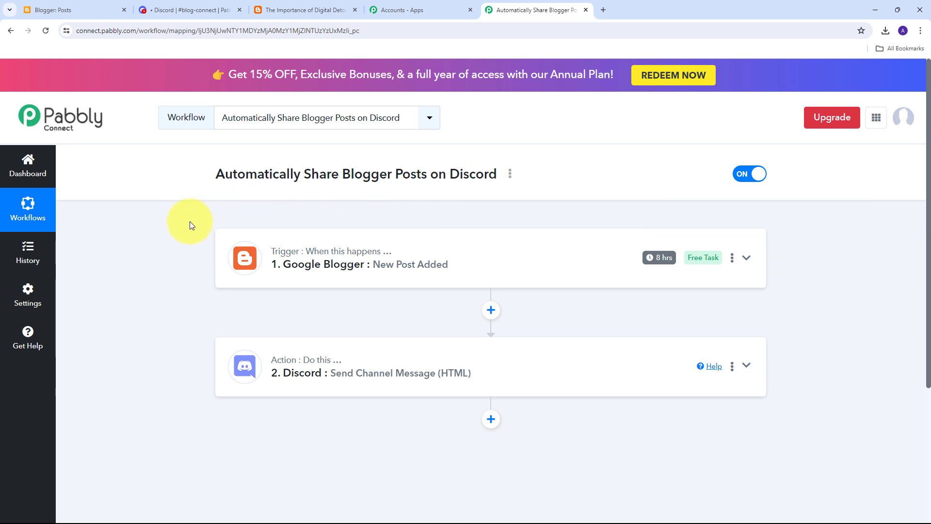
{"action": "mouse_move", "coordinate": [272, 255]}
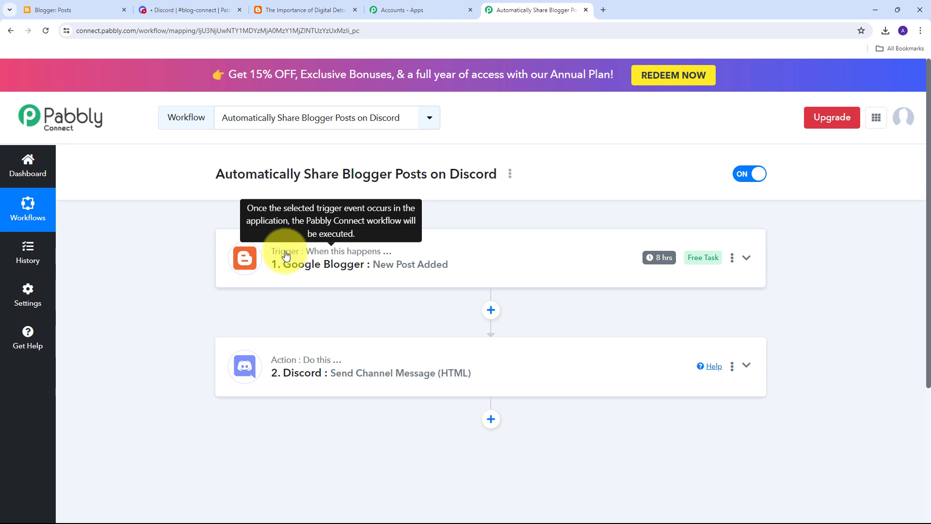